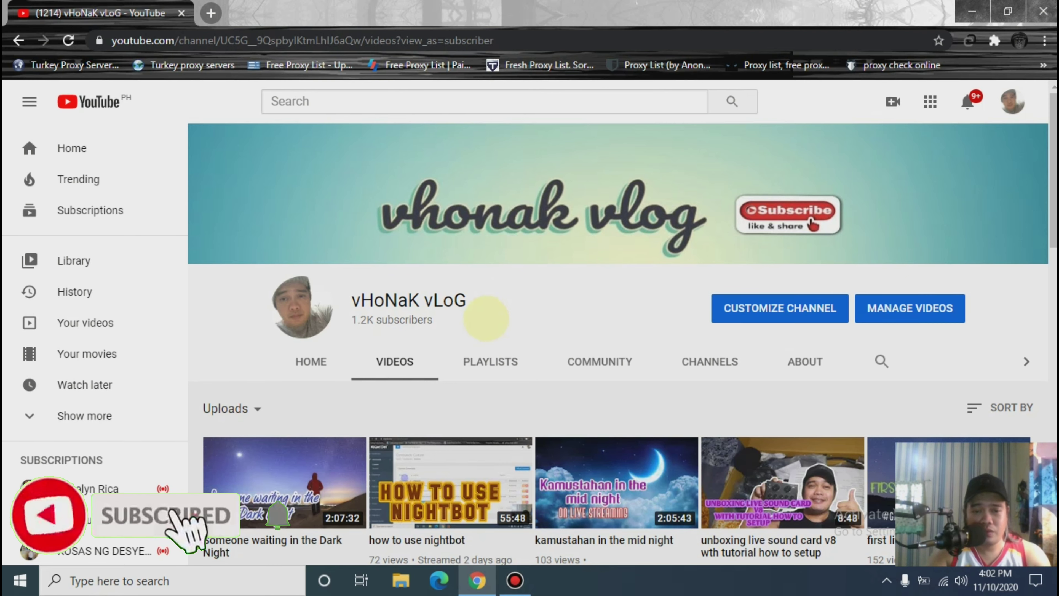
- Open a new browser tab and load the Google homepage
scroll(487, 318, "down", 2)
scroll(554, 329, "down", 2)
scroll(554, 330, "down", 3)
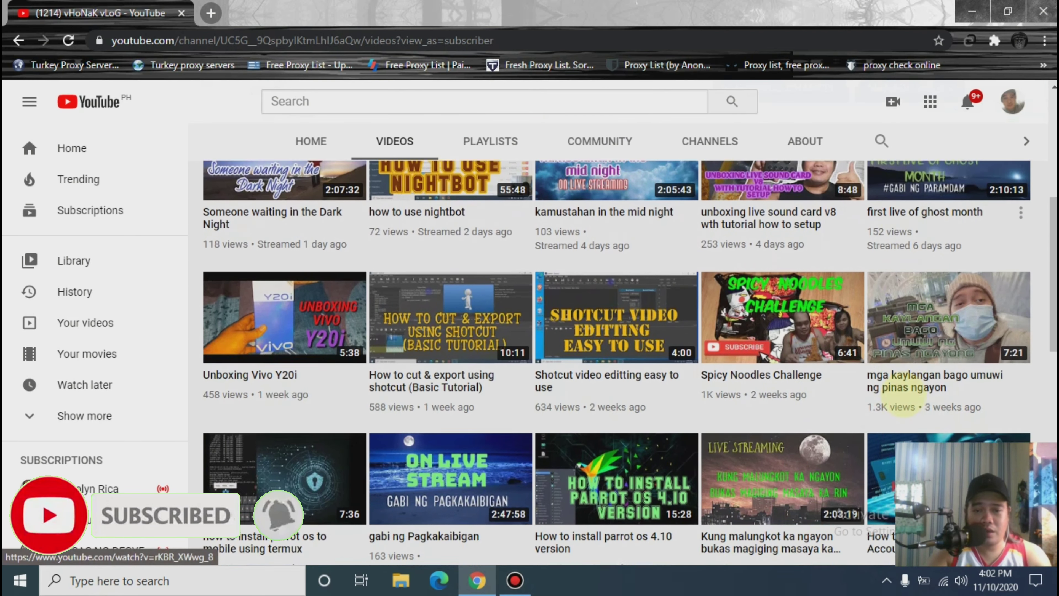
scroll(554, 329, "down", 2)
scroll(606, 361, "up", 4)
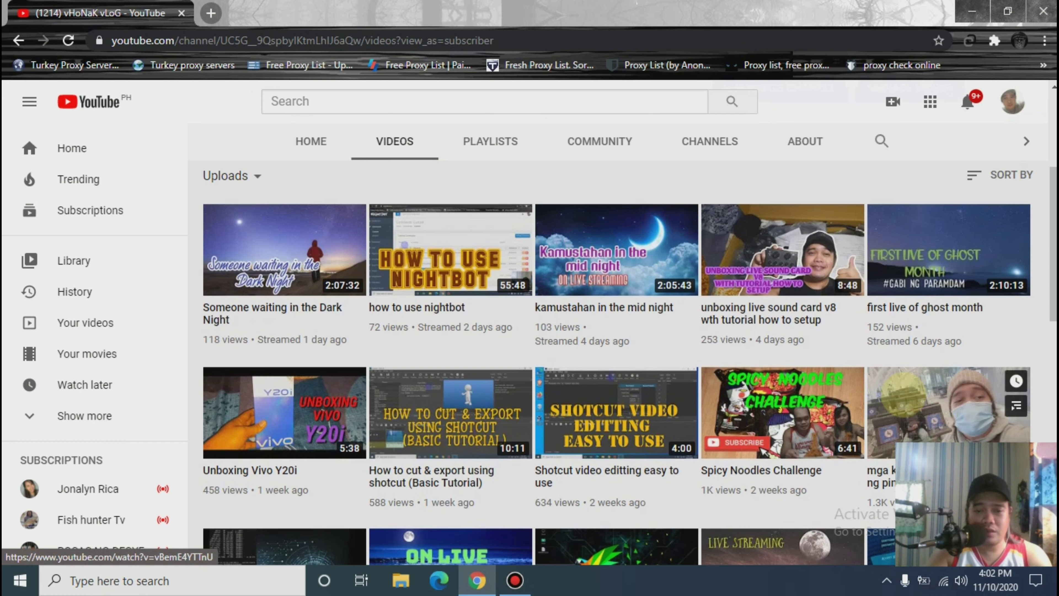
scroll(607, 360, "down", 3)
scroll(626, 334, "up", 8)
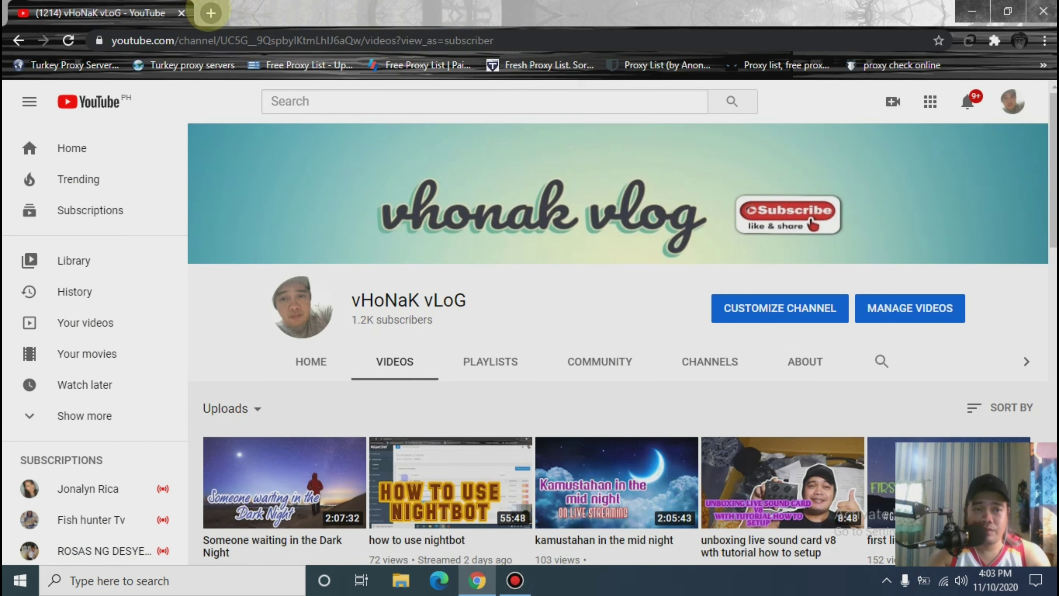
left_click(211, 13)
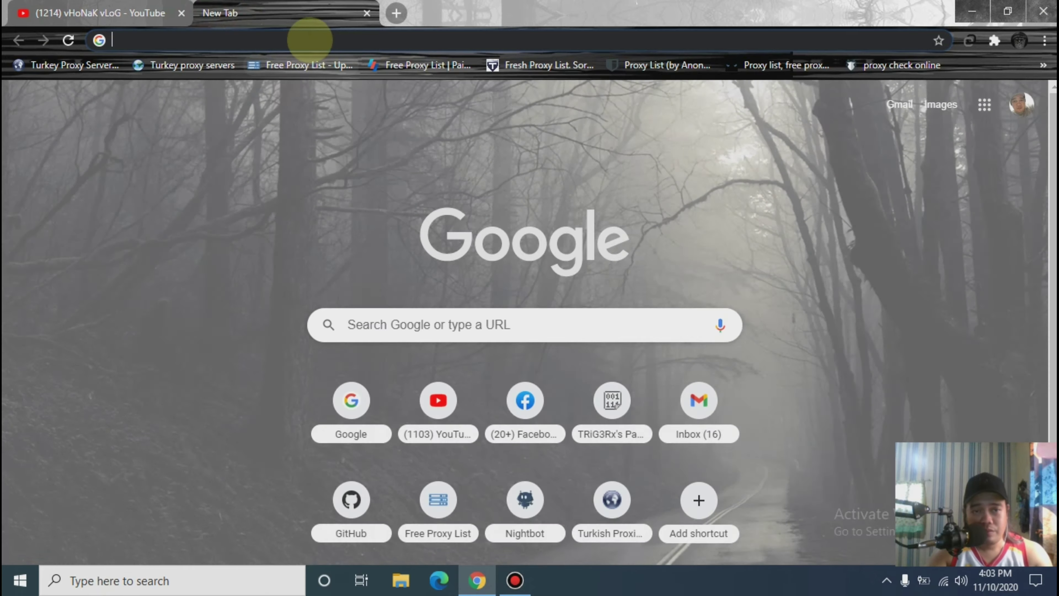
left_click(309, 40)
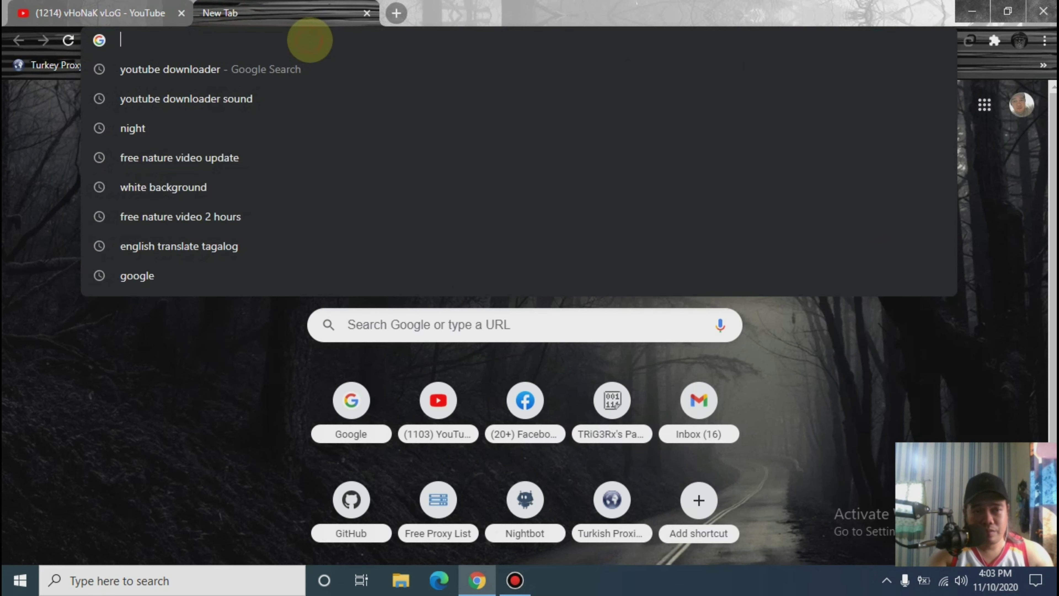
type("google.com")
key("Return")
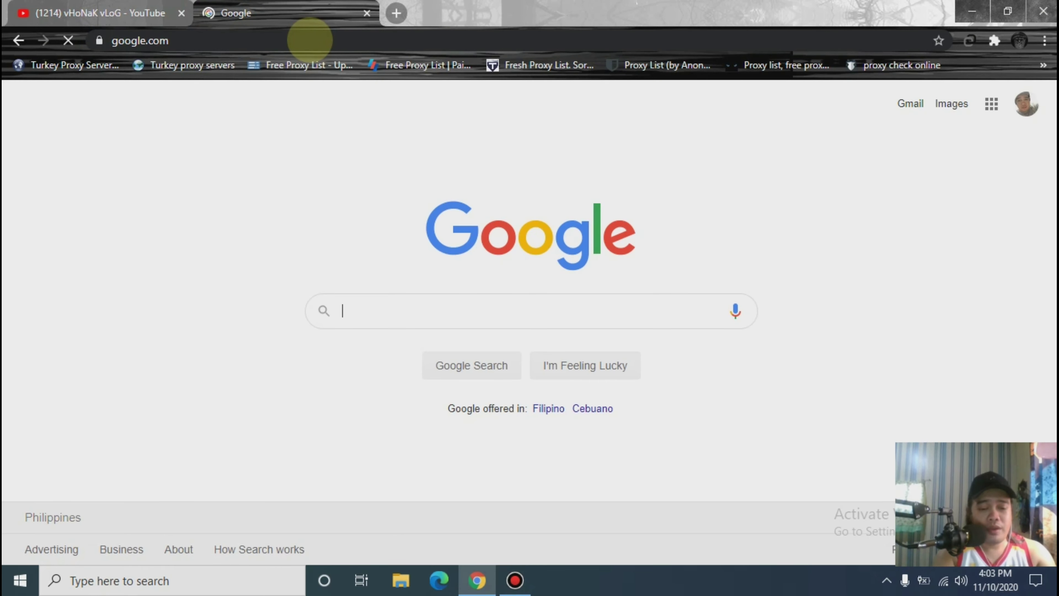
- Search Google for 'obs' and open the official OBS: Open Broadcaster Software site
type("obs")
key("Return")
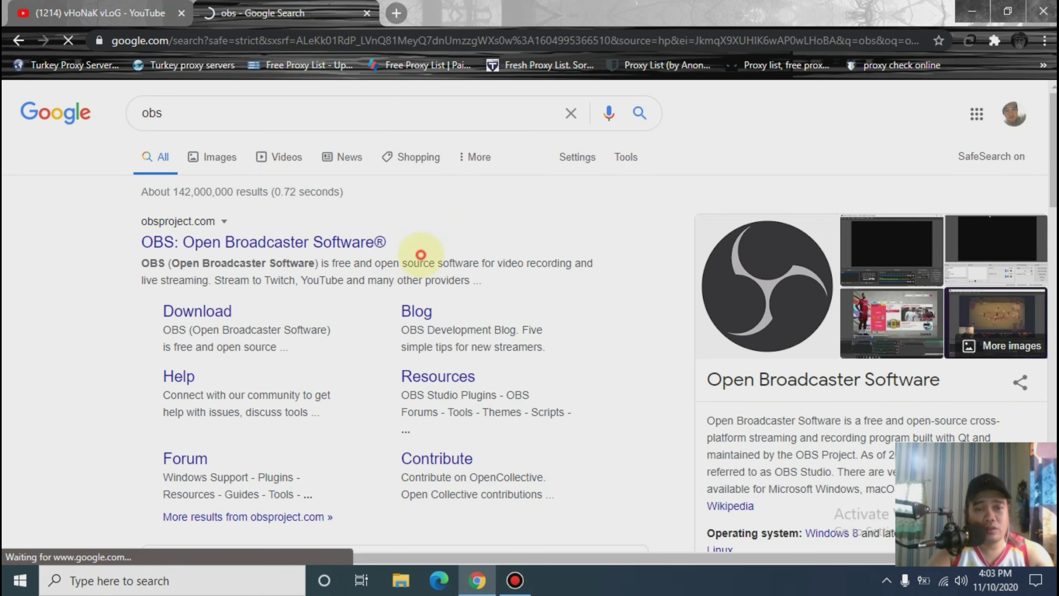
left_click_drag(425, 241, 142, 242)
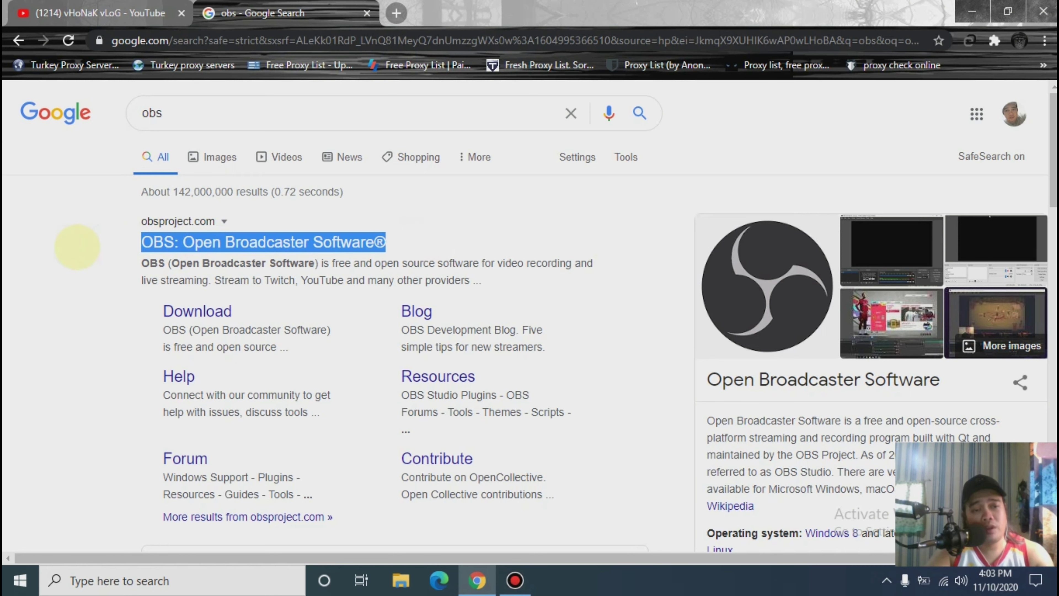
left_click(191, 220)
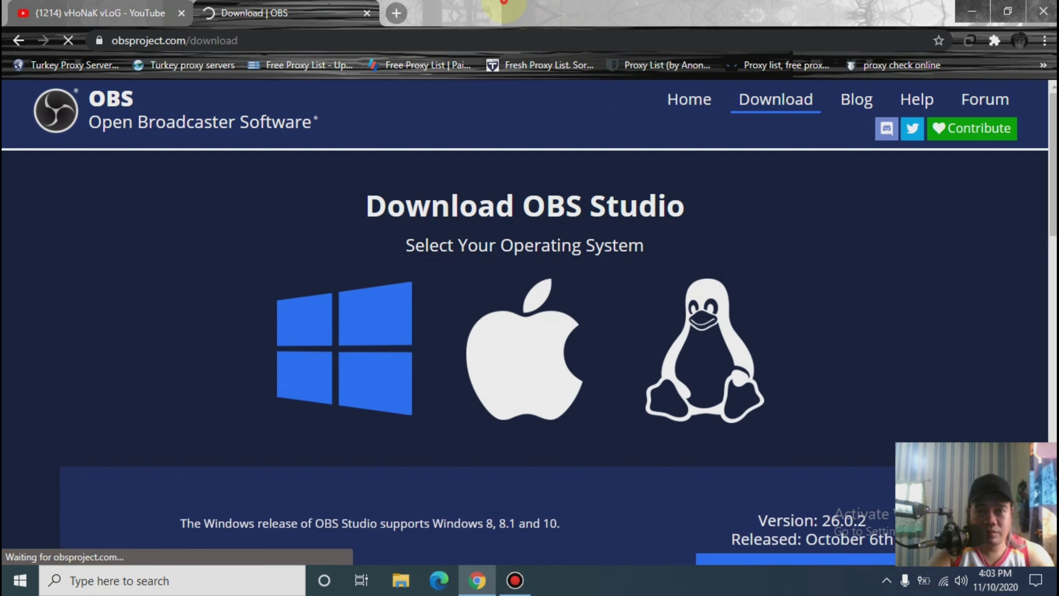
left_click(603, 9)
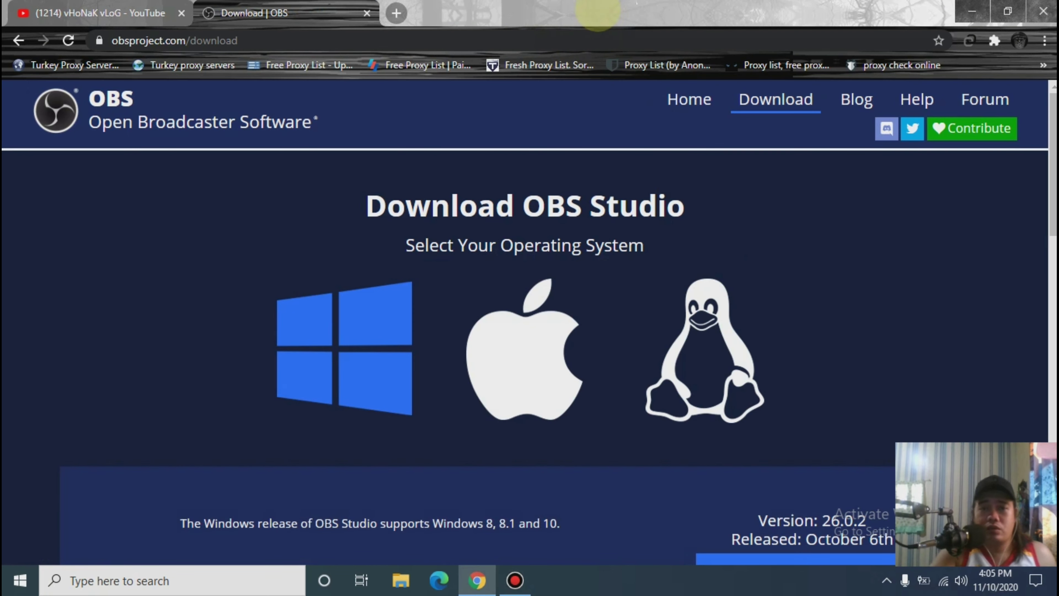
mouse_move(572, 9)
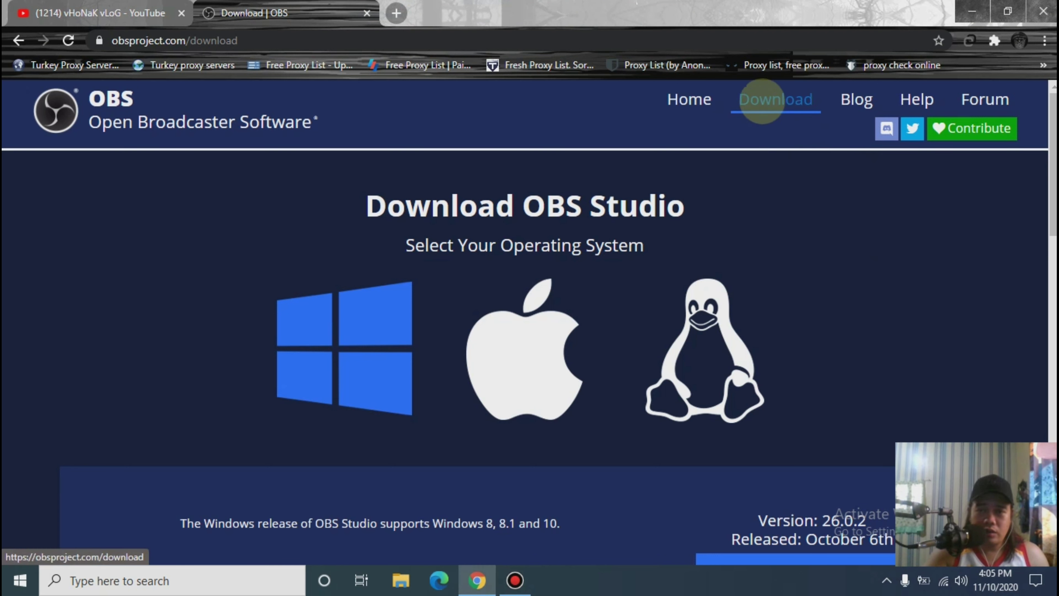
left_click_drag(342, 182, 894, 279)
left_click(760, 187)
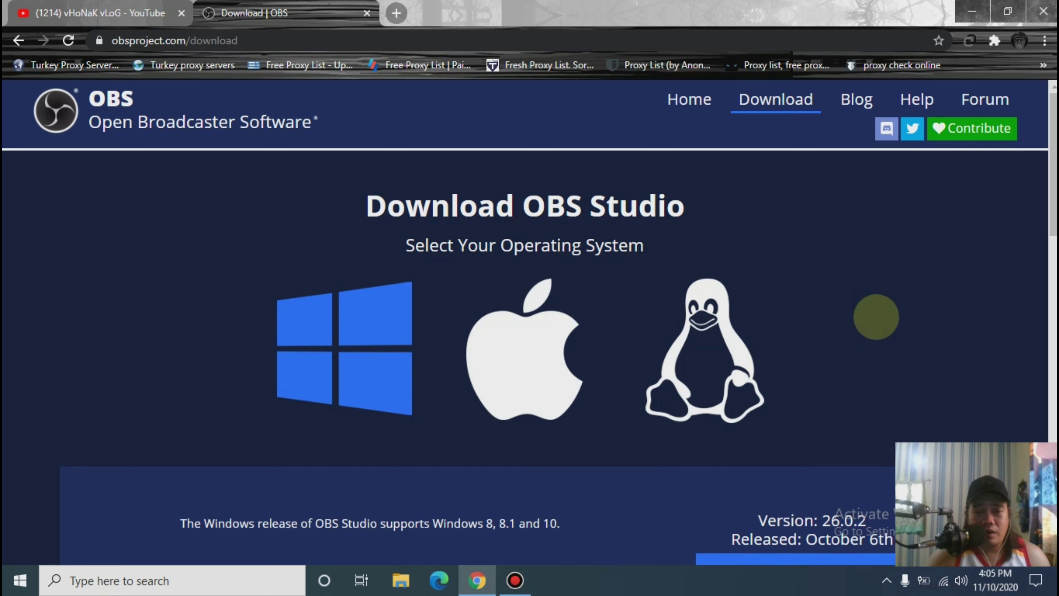
scroll(876, 367, "down", 2)
scroll(875, 421, "down", 2)
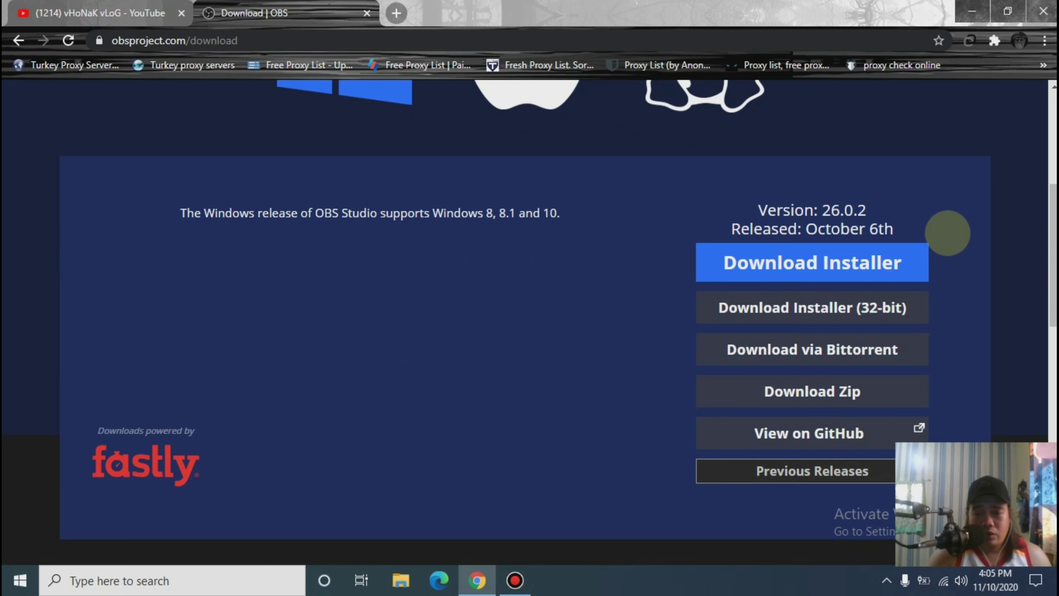
scroll(918, 338, "down", 3)
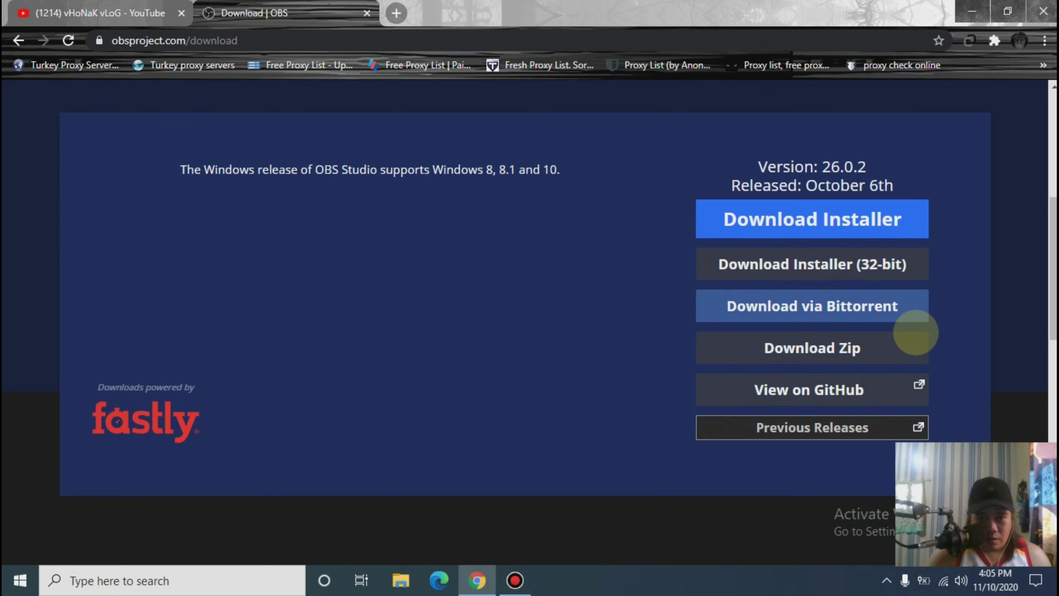
scroll(912, 348, "down", 4)
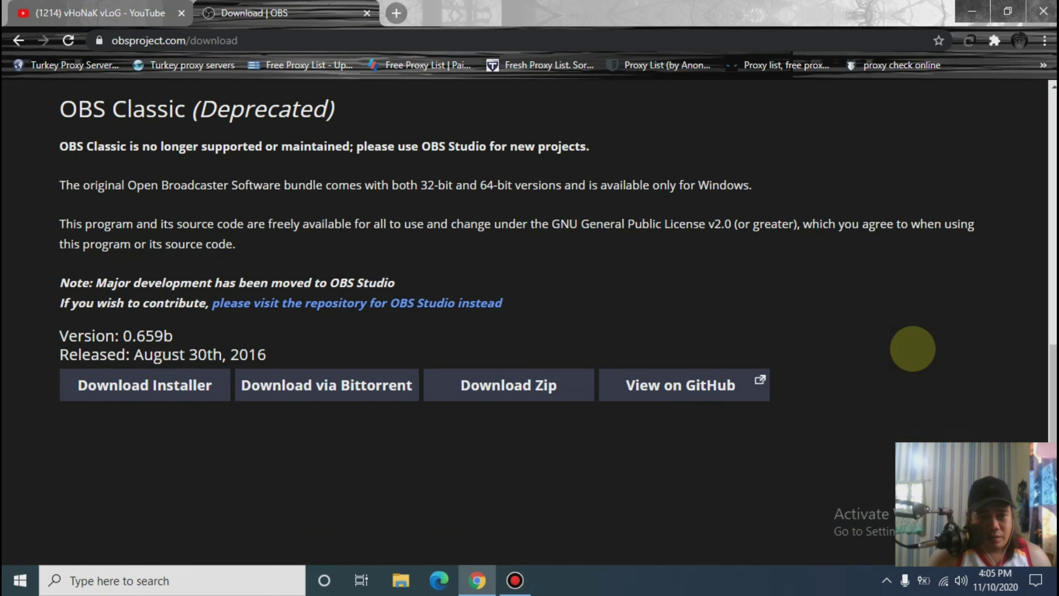
scroll(912, 350, "up", 4)
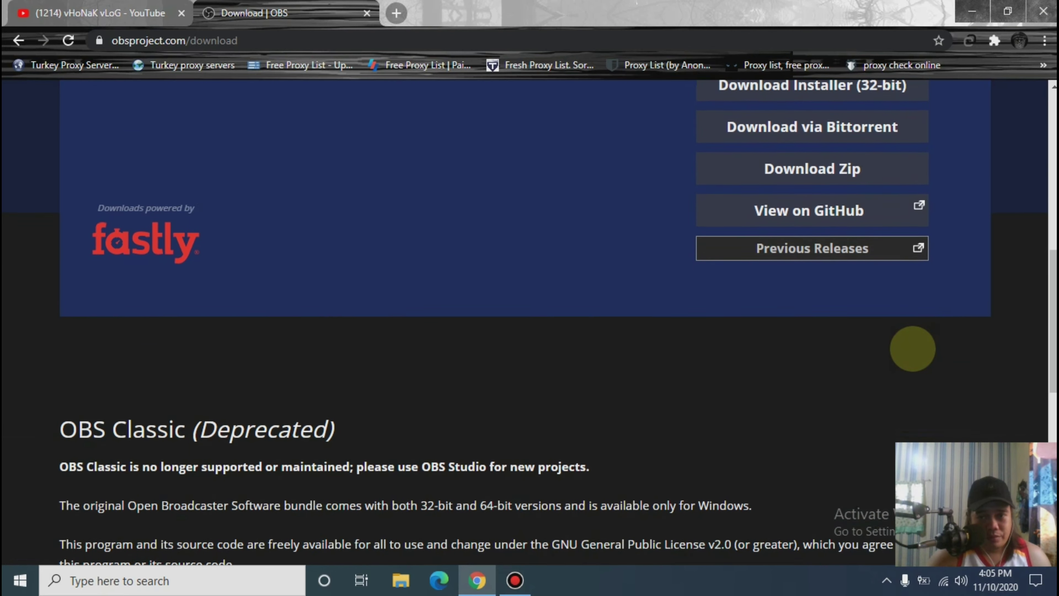
scroll(912, 348, "down", 7)
scroll(913, 348, "up", 4)
scroll(913, 349, "up", 4)
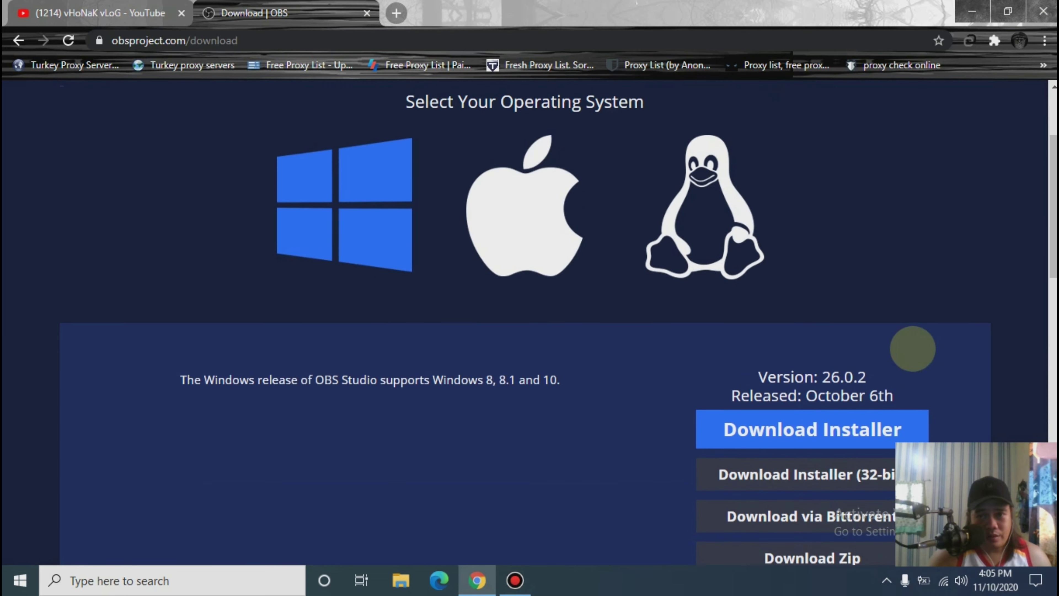
scroll(913, 345, "down", 1)
scroll(912, 345, "down", 2)
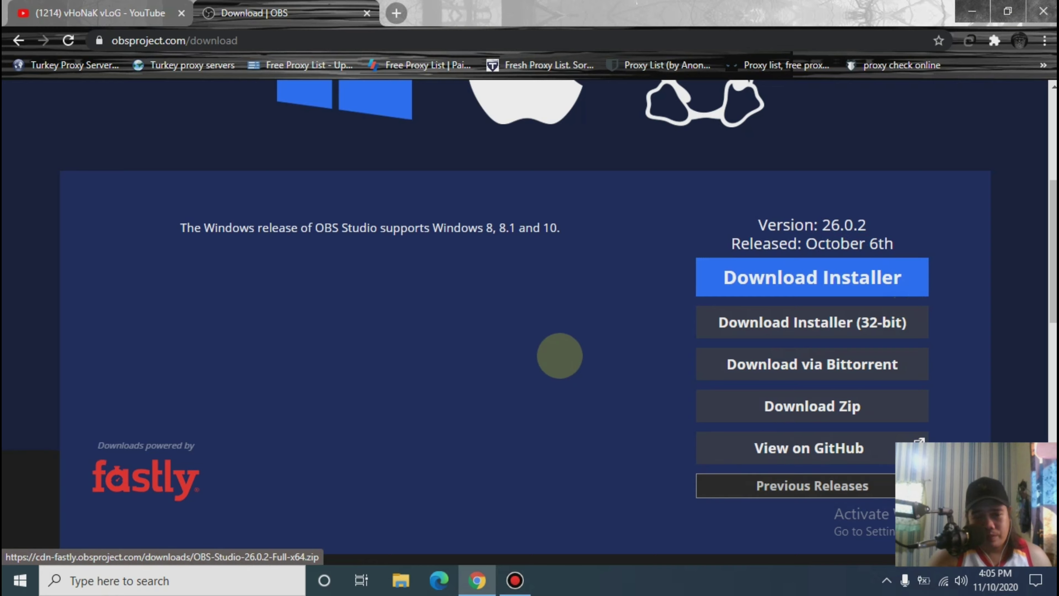
scroll(558, 355, "down", 5)
scroll(598, 361, "down", 5)
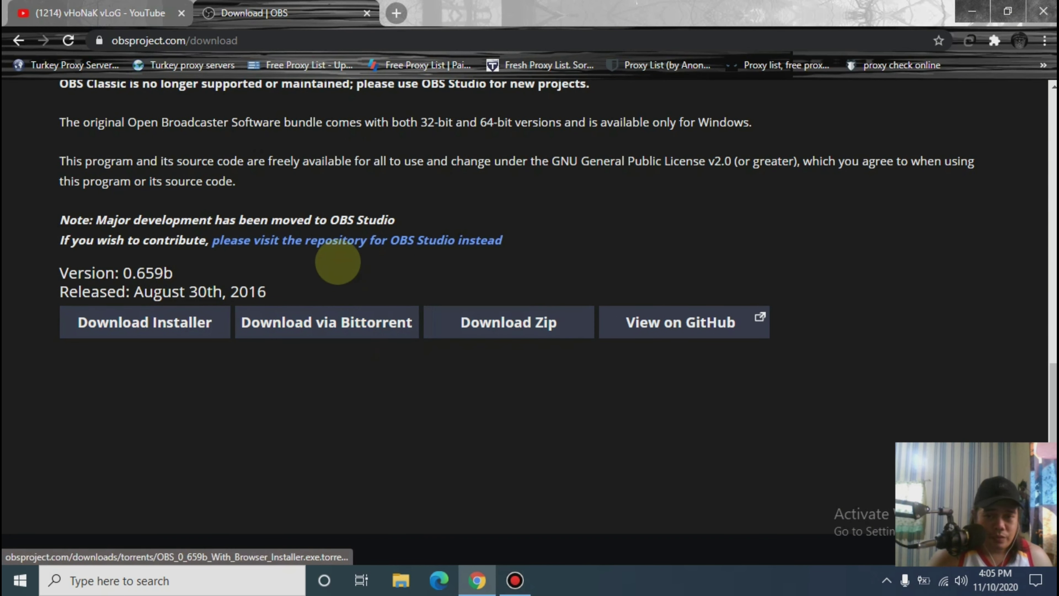
scroll(609, 505, "down", 3)
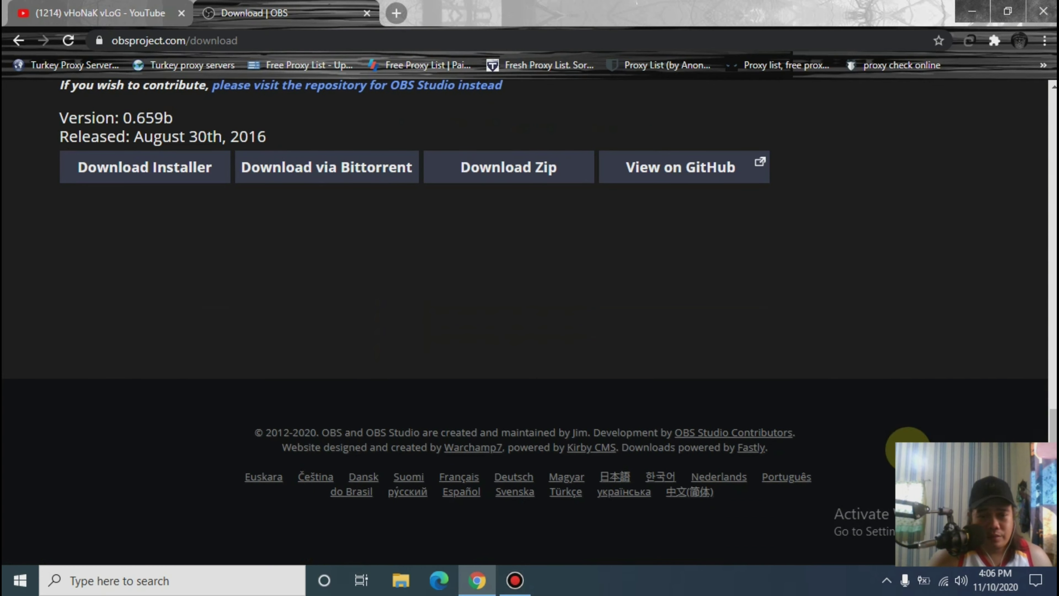
scroll(908, 446, "up", 10)
scroll(815, 402, "up", 9)
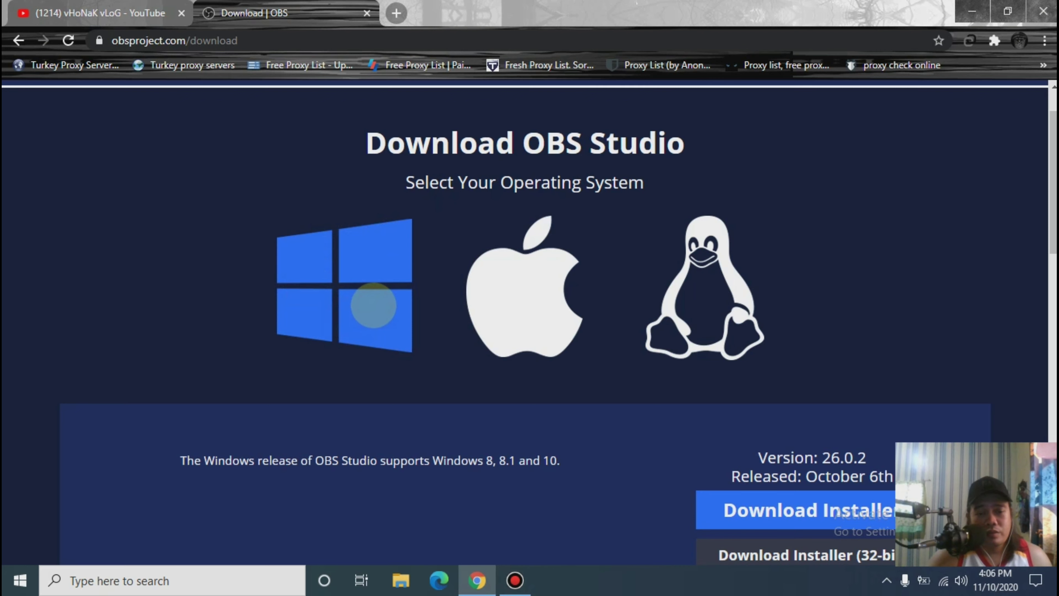
scroll(721, 366, "down", 2)
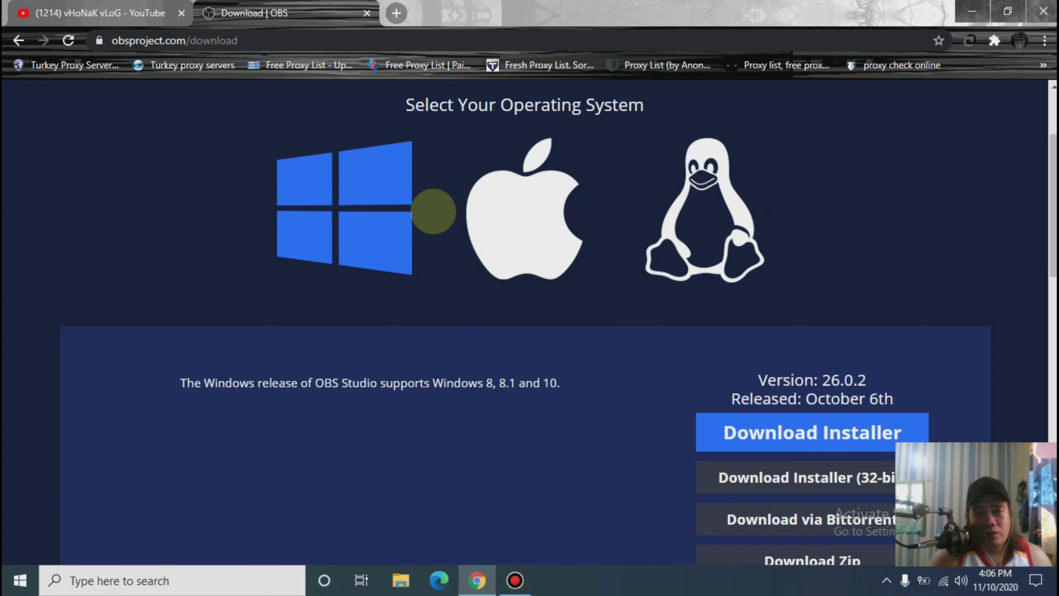
- Look over the macOS and Linux download options, then return to the Windows downloads
left_click(532, 218)
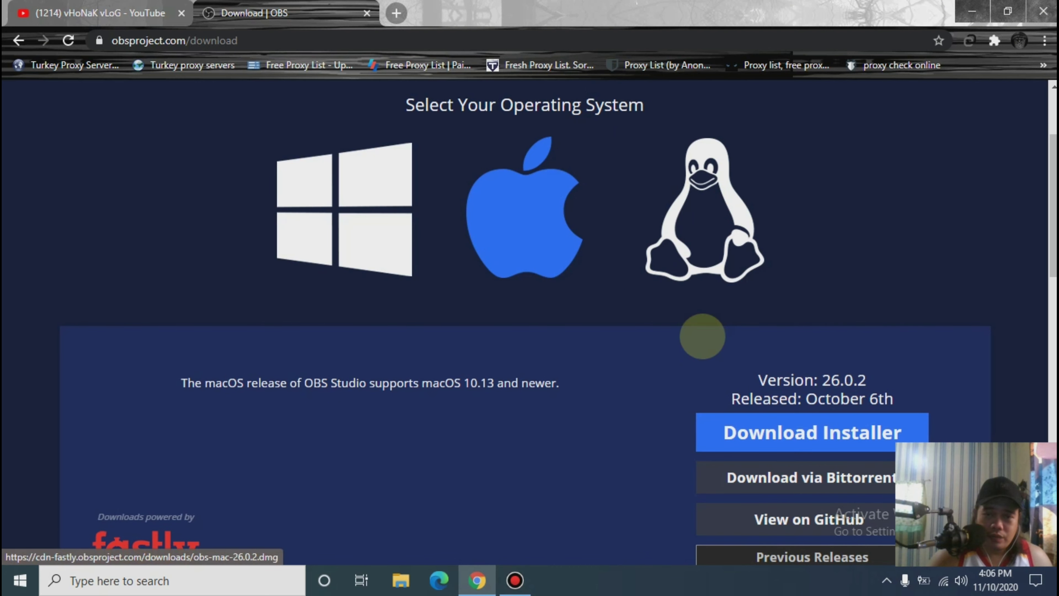
left_click(718, 260)
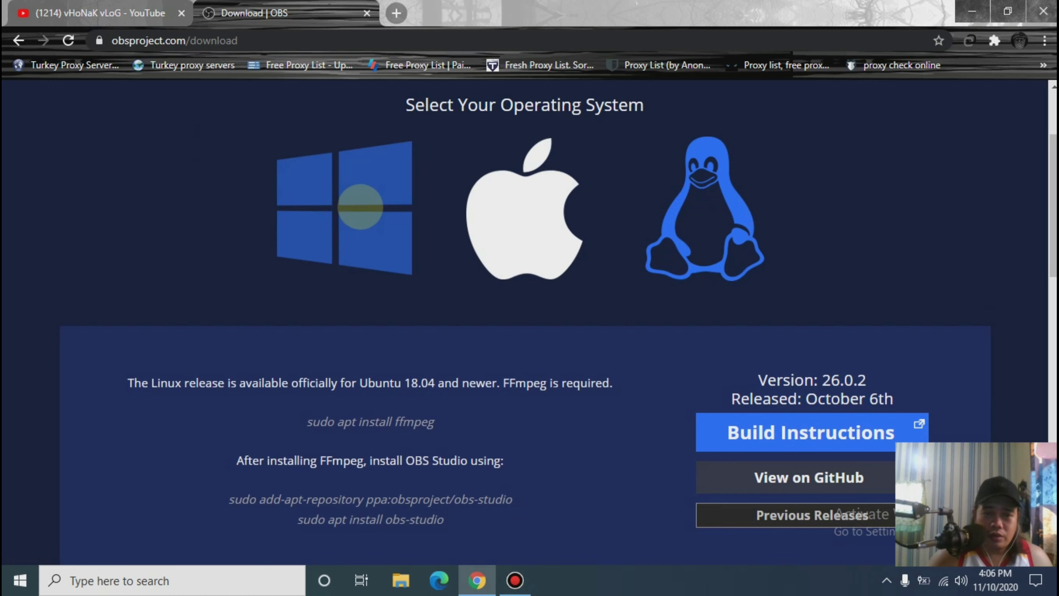
left_click(358, 209)
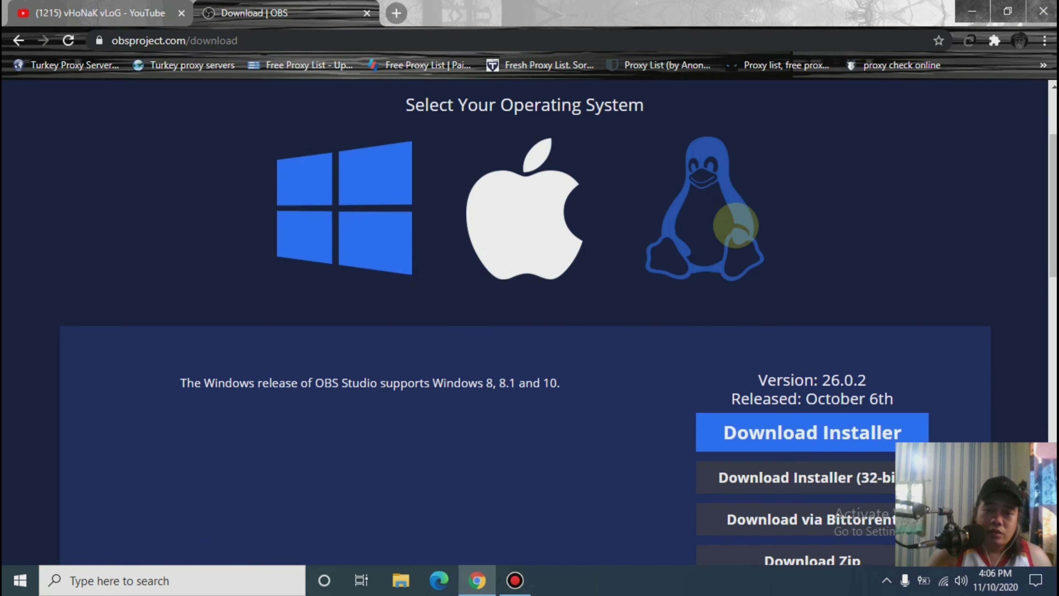
- Scroll through the Windows download page, then minimize Chrome to show the desktop
scroll(642, 359, "down", 3)
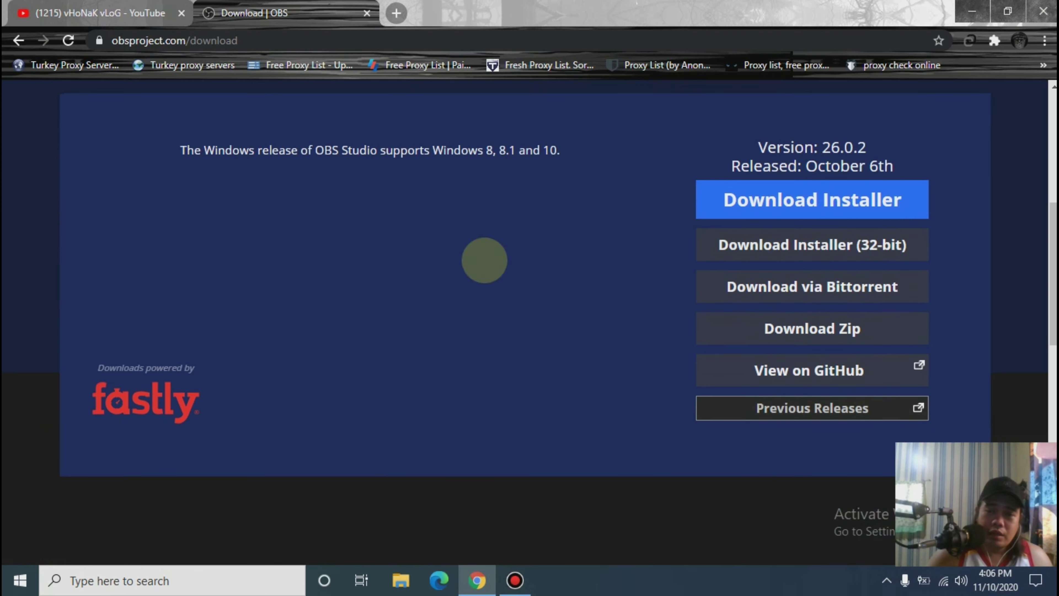
scroll(554, 432, "up", 5)
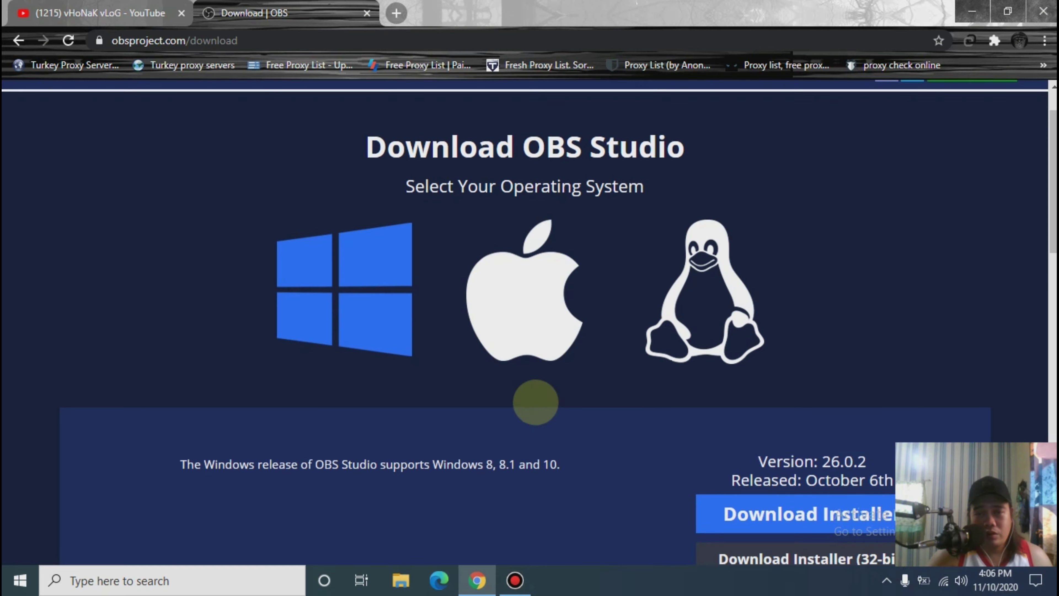
scroll(537, 402, "up", 2)
scroll(513, 280, "down", 4)
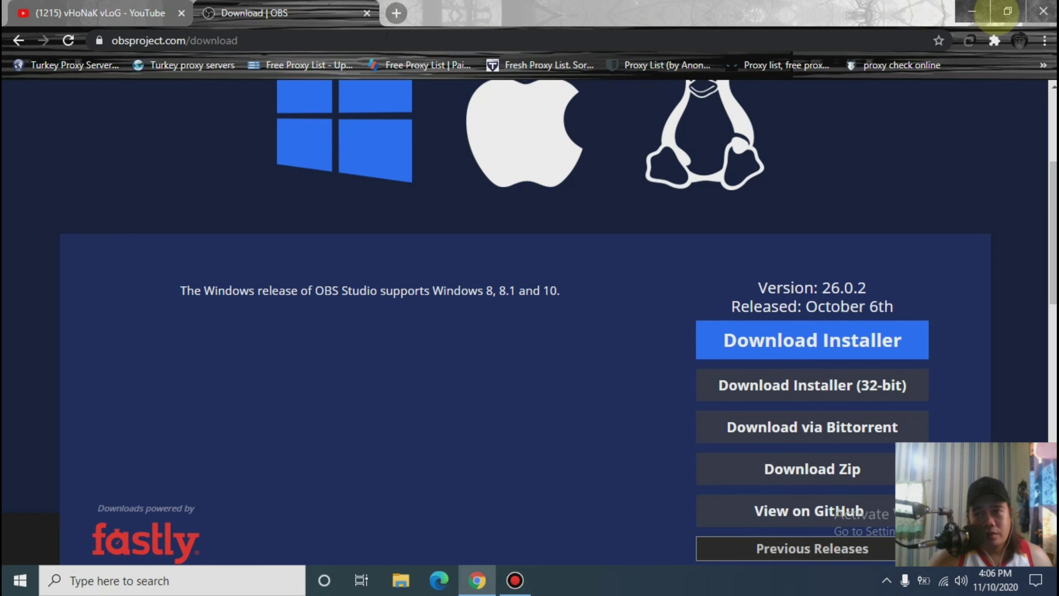
left_click(963, 12)
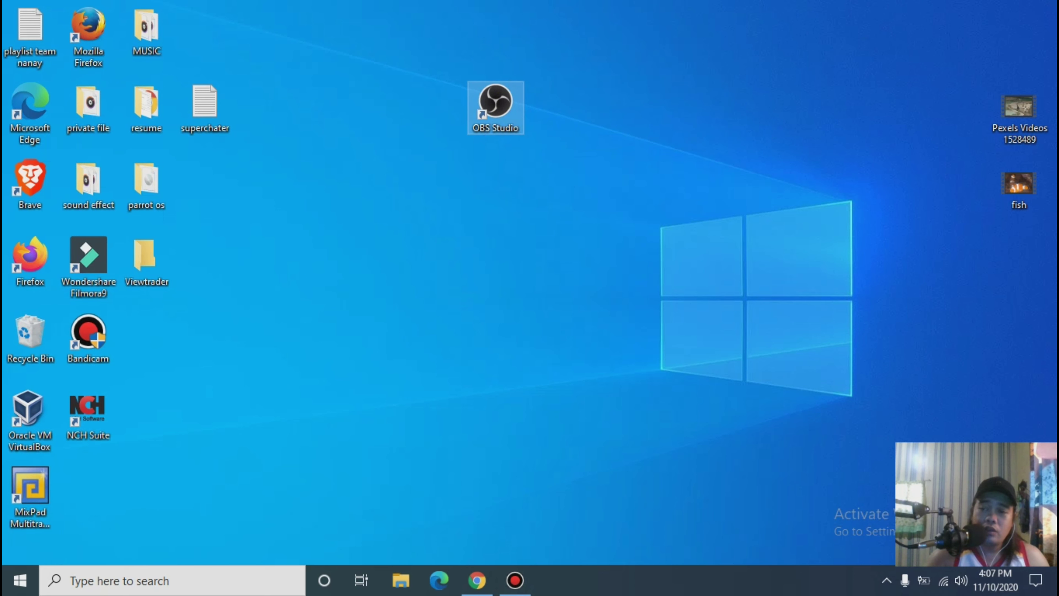
- Move the 'fish' MP4 icon on the desktop and open it in Movies & TV
left_click_drag(1019, 185, 704, 110)
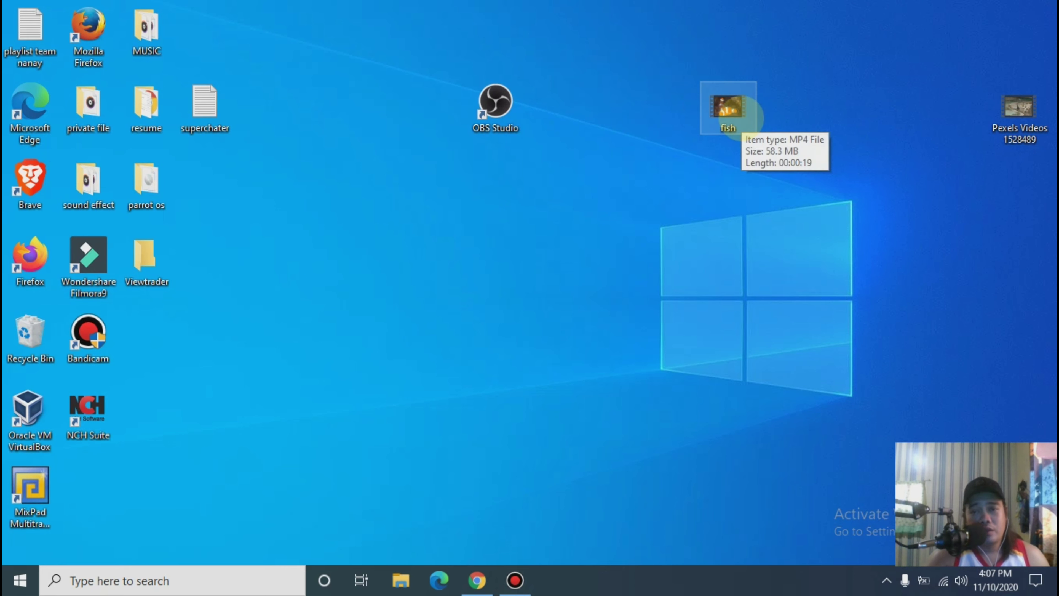
double_click(740, 116)
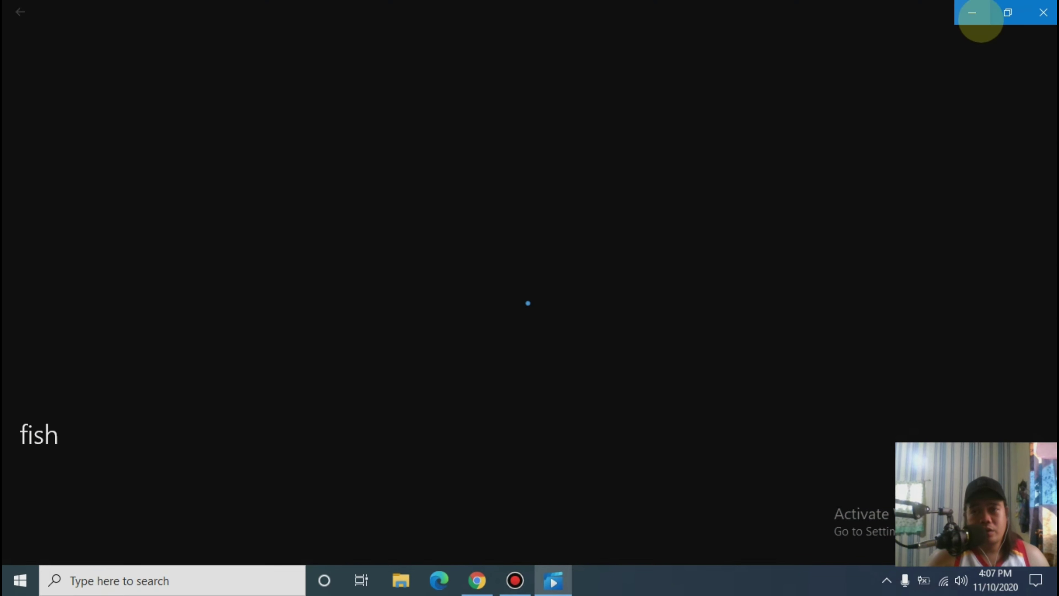
- Play the clownfish clip maximized in Movies & TV, then close the player
left_click(1007, 12)
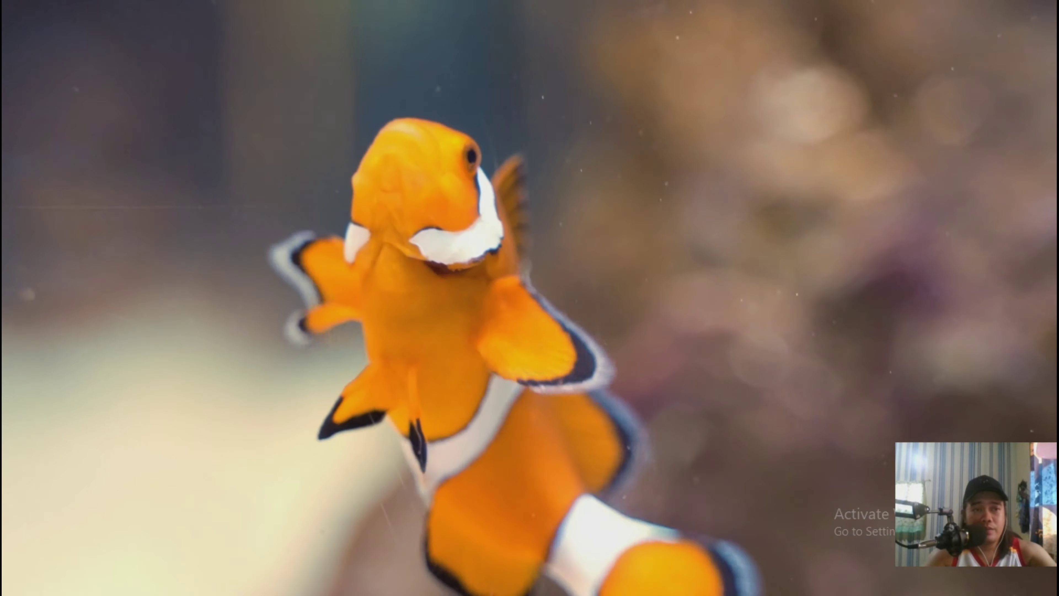
left_click(20, 12)
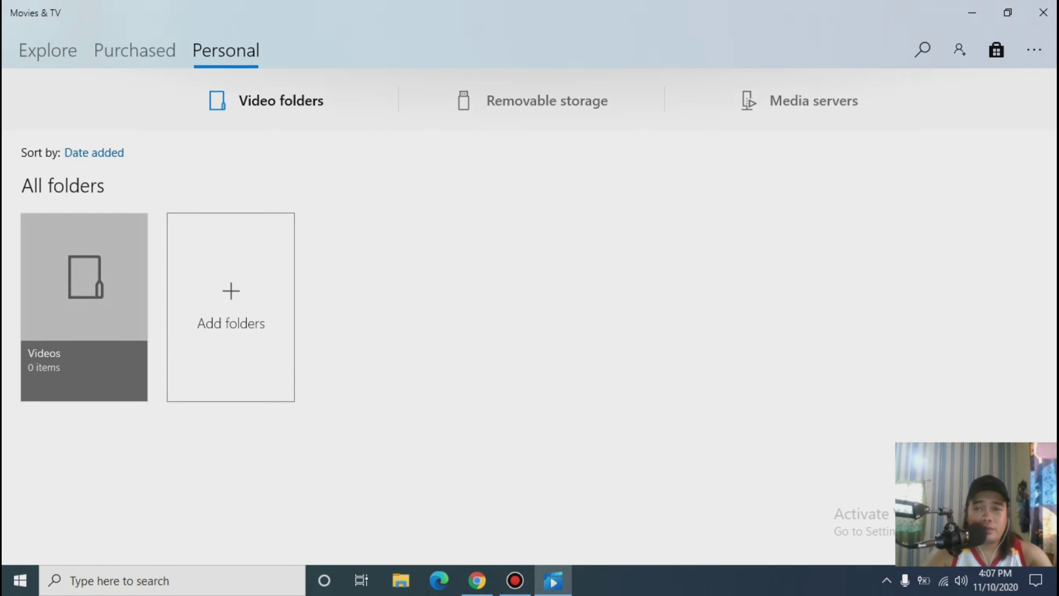
left_click(1044, 11)
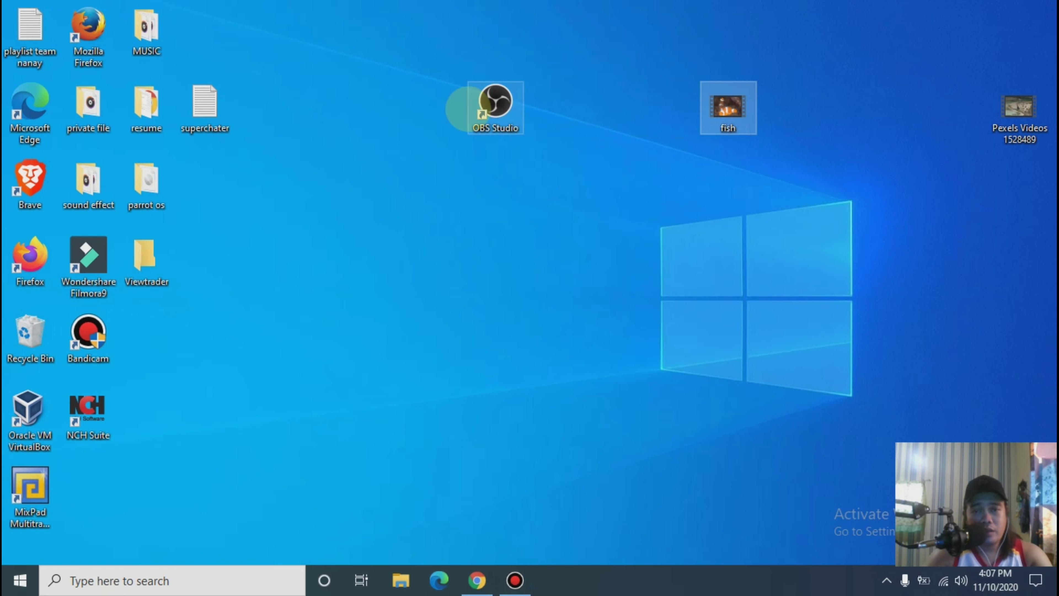
- Launch OBS Studio and try removing the 'fish' scene from the Scenes list
left_click(495, 104)
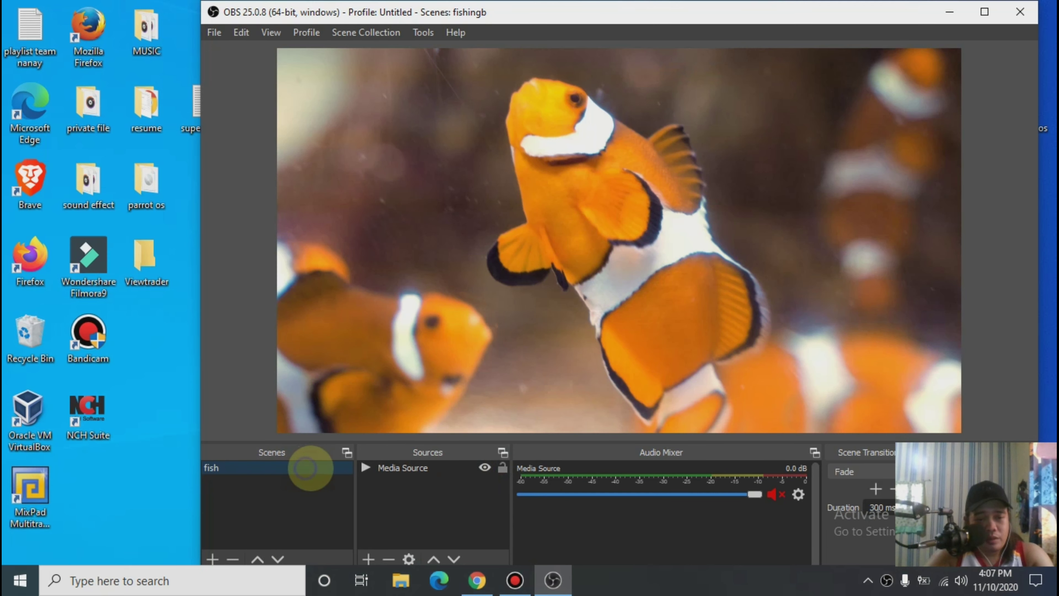
right_click(311, 466)
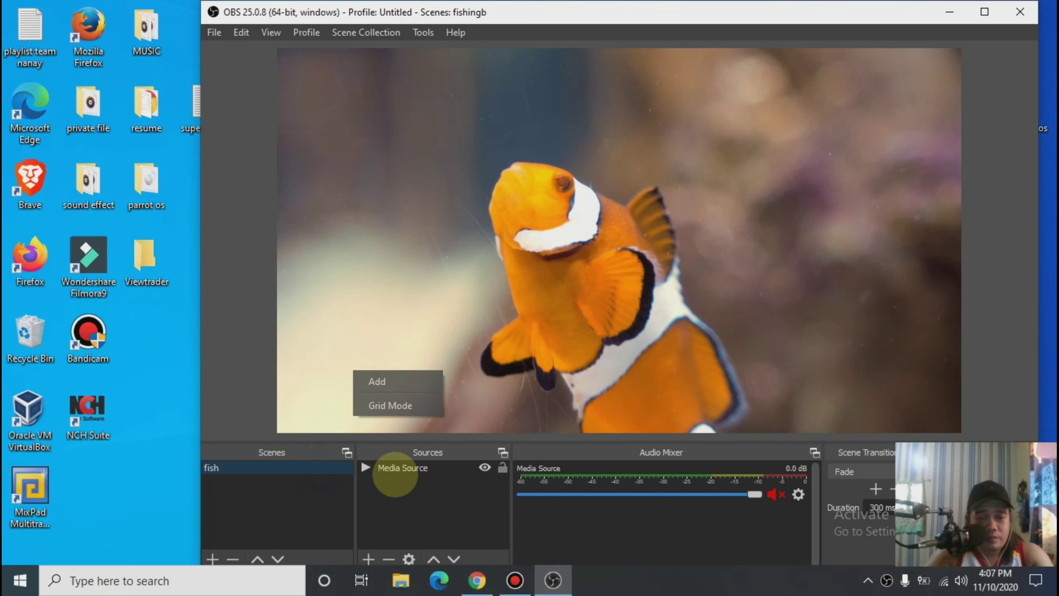
left_click(395, 471)
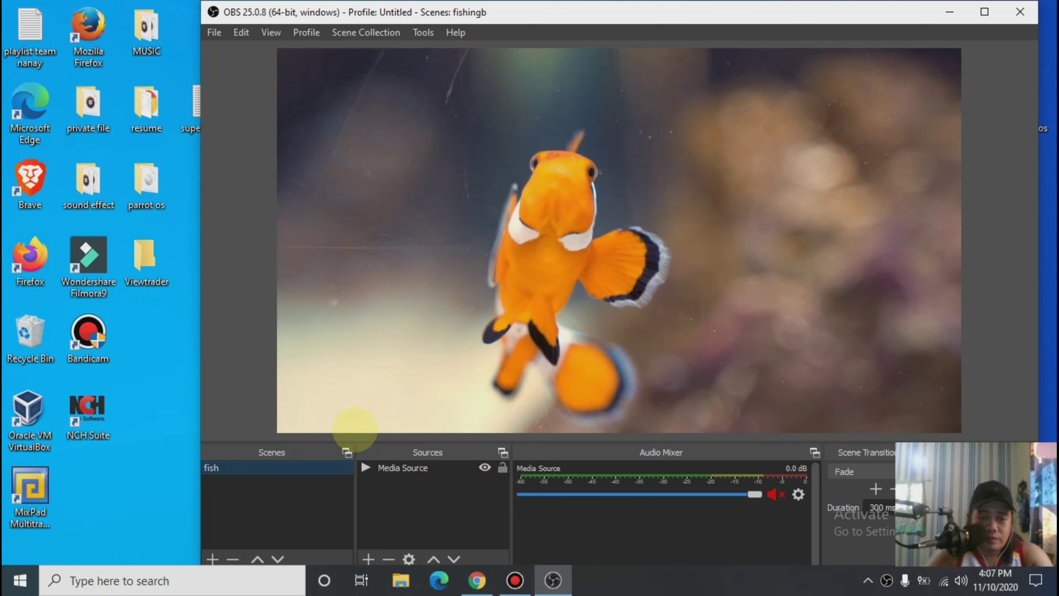
right_click(307, 467)
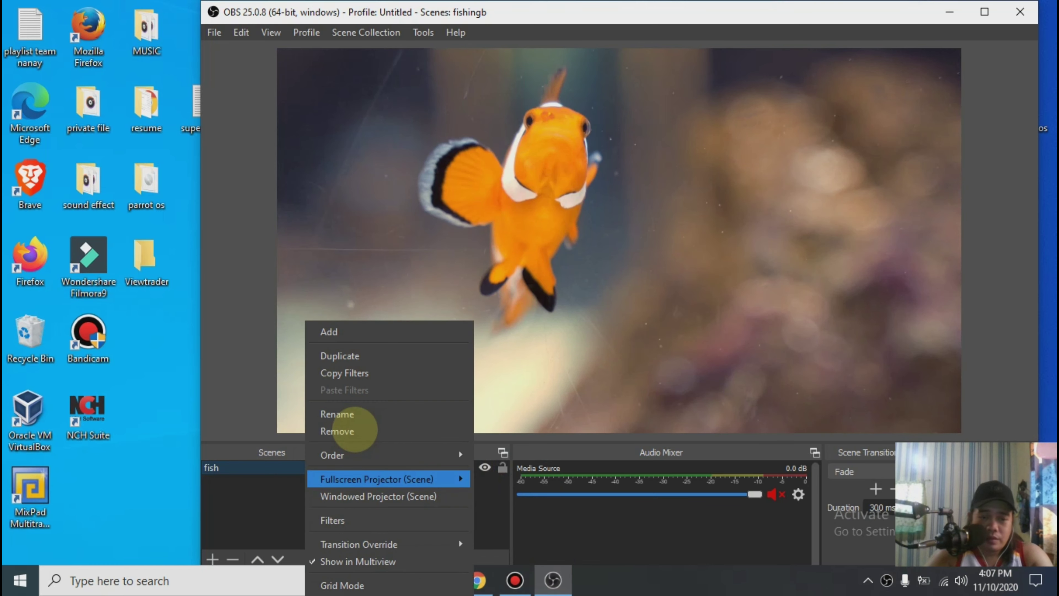
left_click(337, 430)
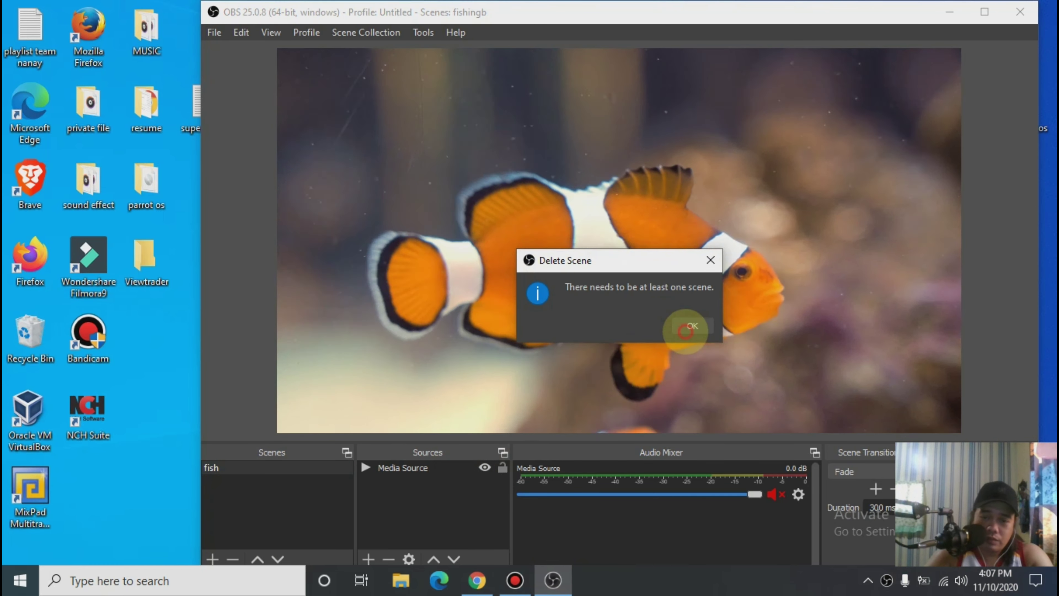
- Dismiss the warning and remove the Media Source from the 'fish' scene
left_click(688, 326)
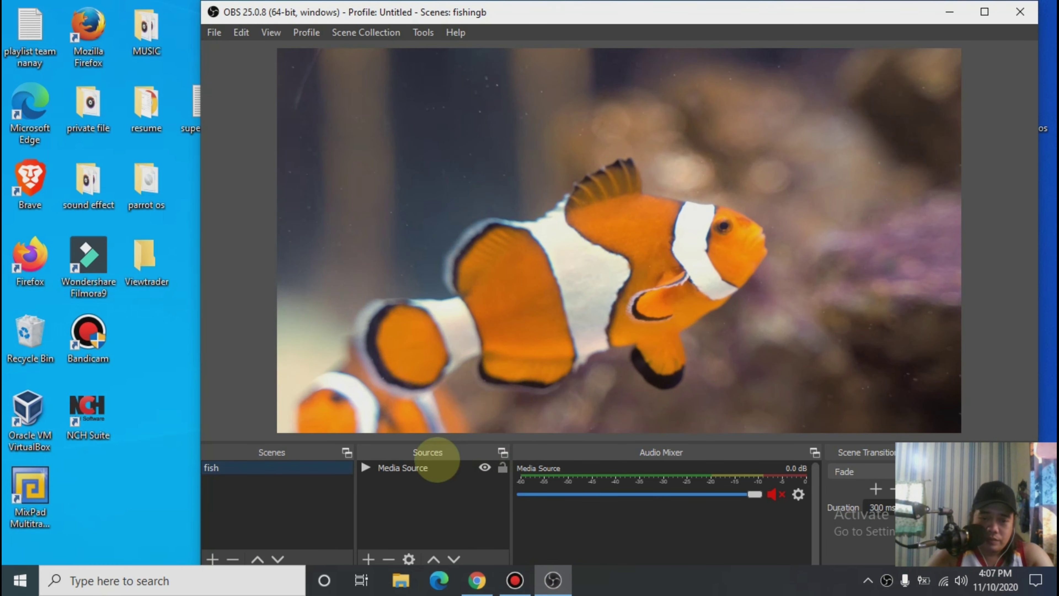
left_click(436, 466)
right_click(435, 467)
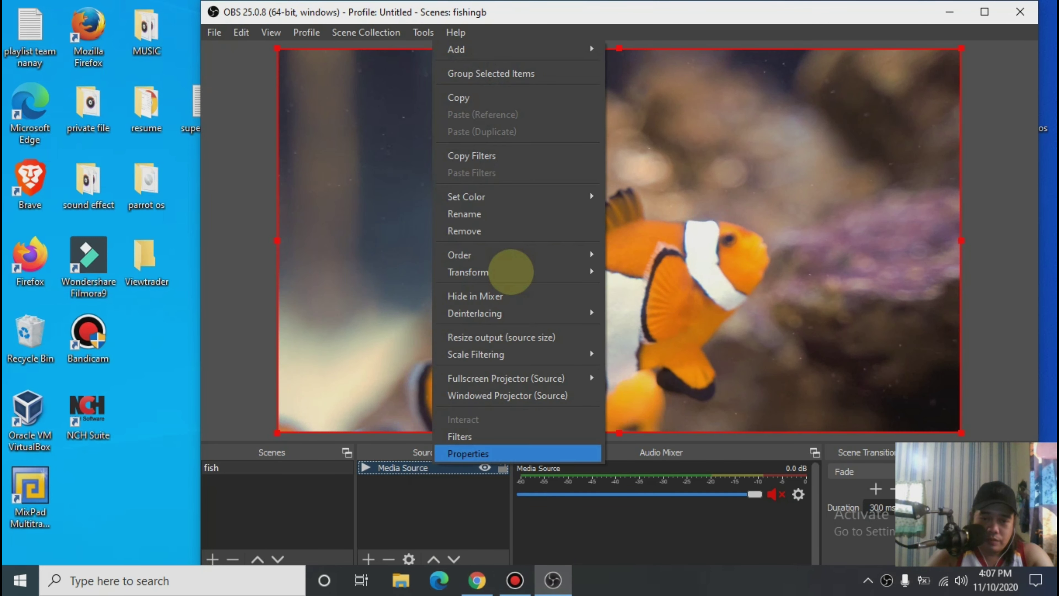
left_click(508, 229)
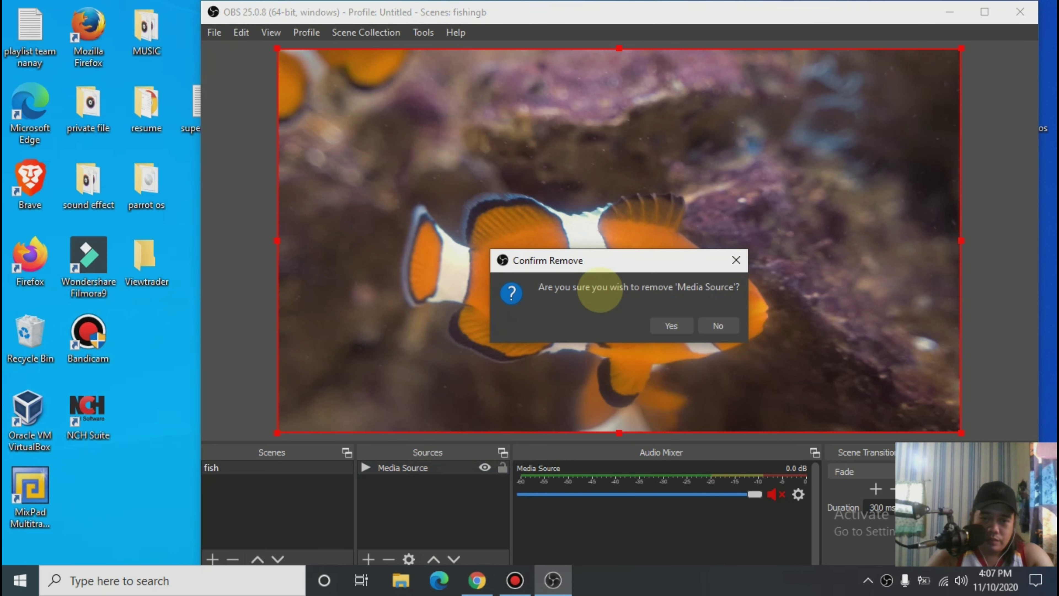
left_click(671, 325)
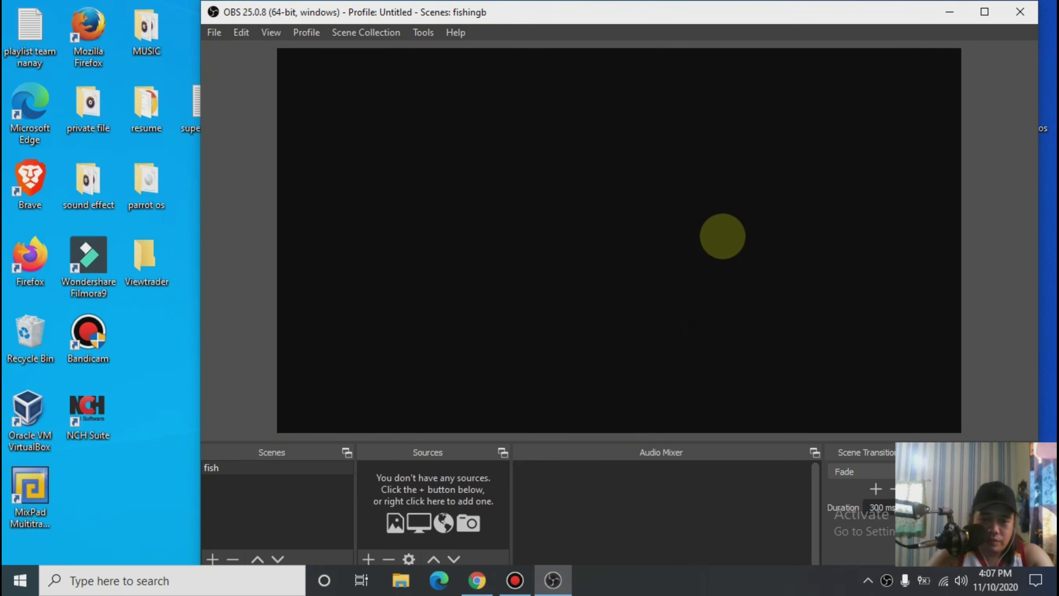
- Retry deleting the 'fish' scene, dismiss the at-least-one-scene warning, and reposition OBS
right_click(265, 470)
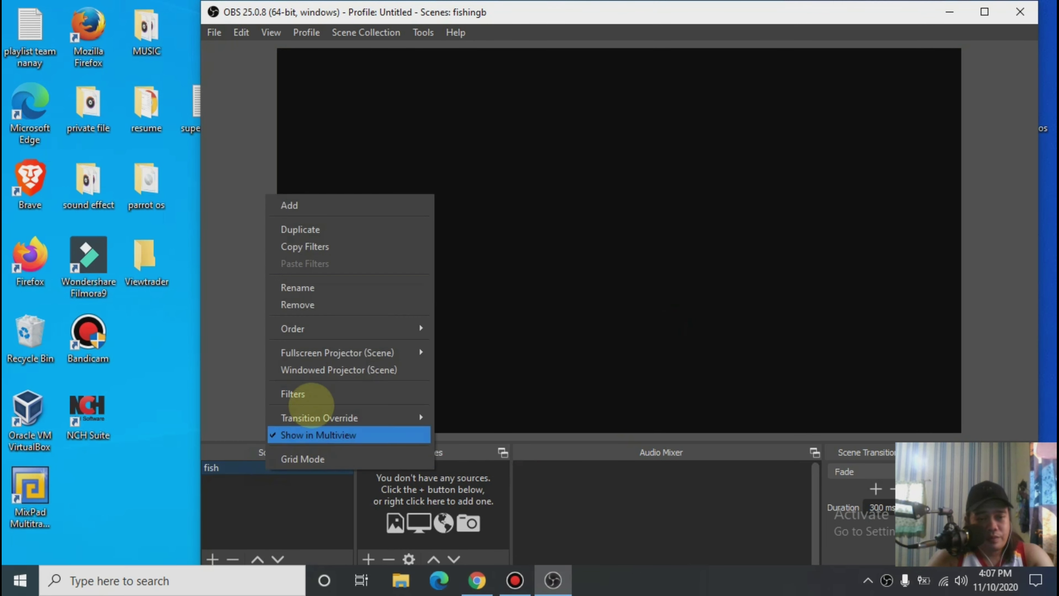
left_click(321, 307)
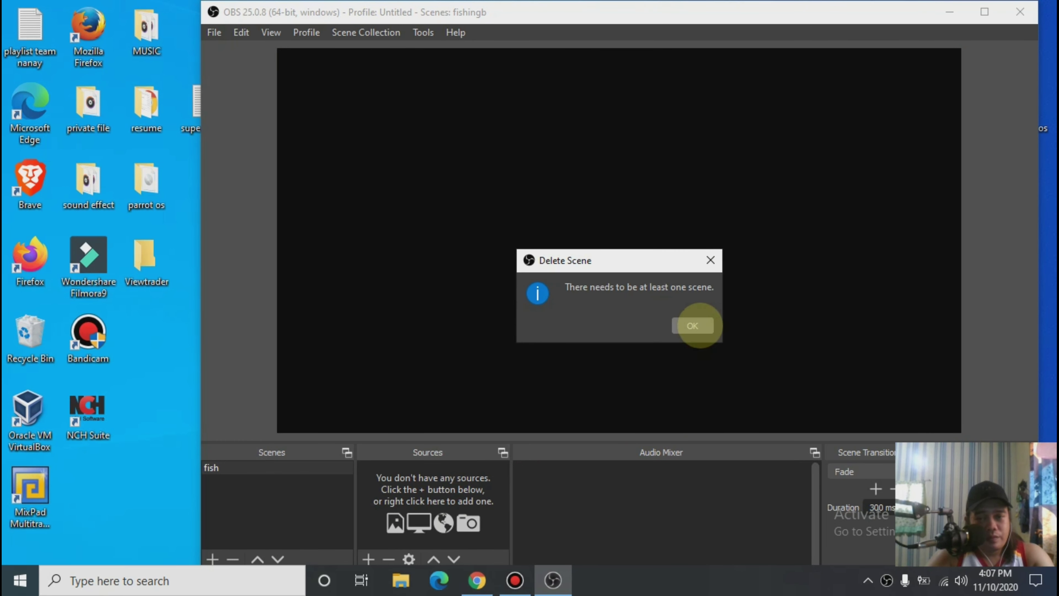
left_click(693, 325)
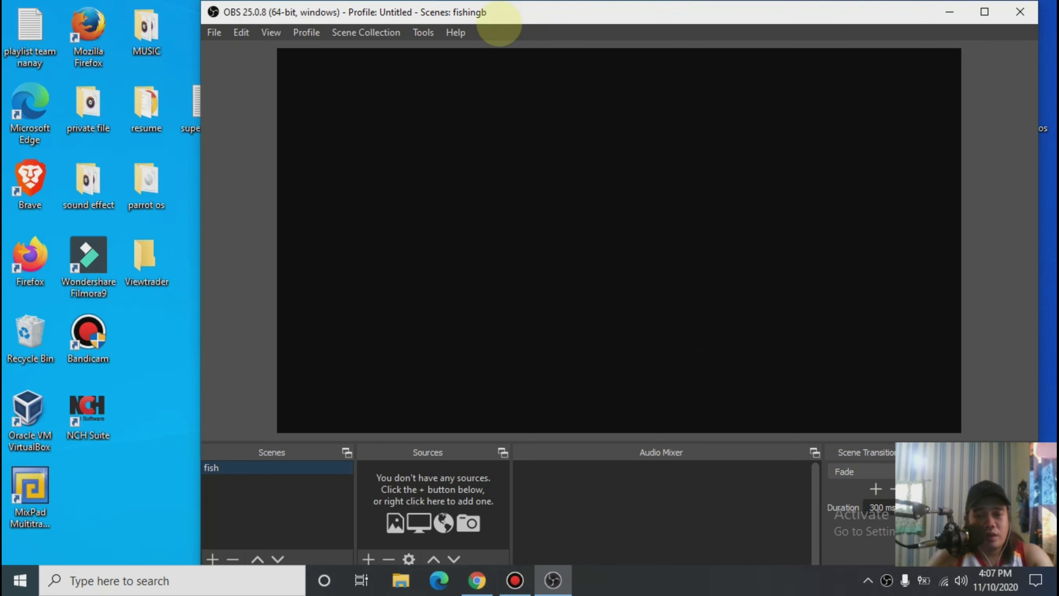
left_click_drag(652, 12, 609, 16)
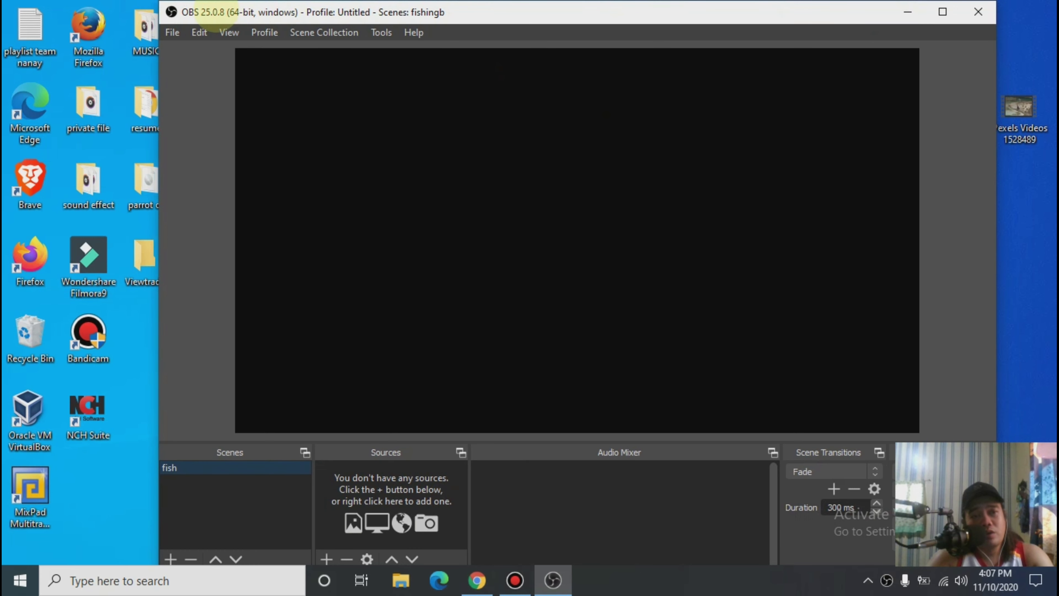
mouse_move(212, 17)
left_mouse_down()
mouse_move(283, 13)
mouse_move(257, 14)
left_mouse_up()
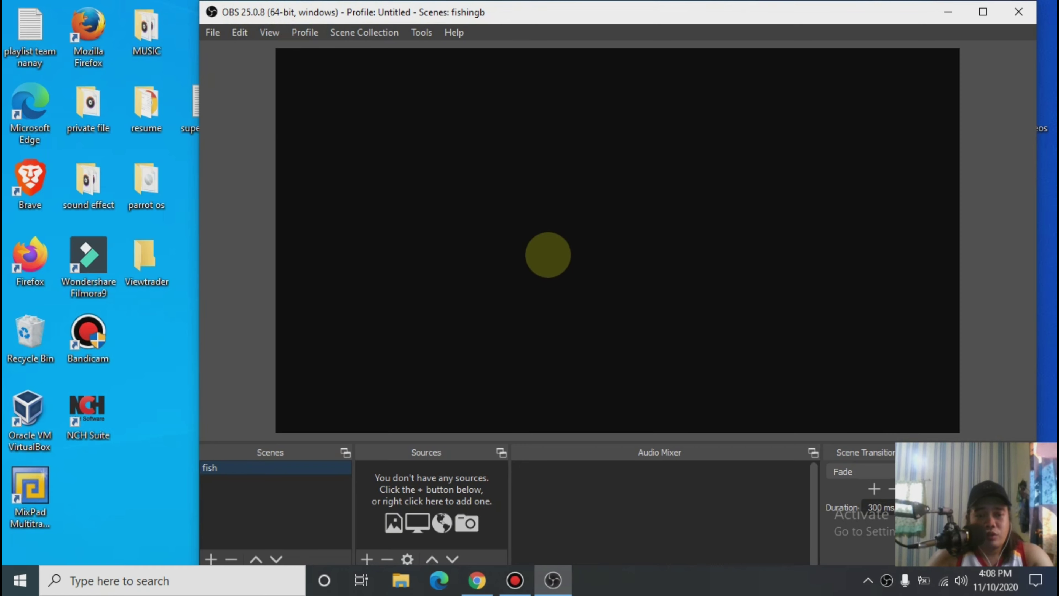
- Open YouTube Studio from the YouTube tab's account menu and go to the Go live page
left_click(476, 580)
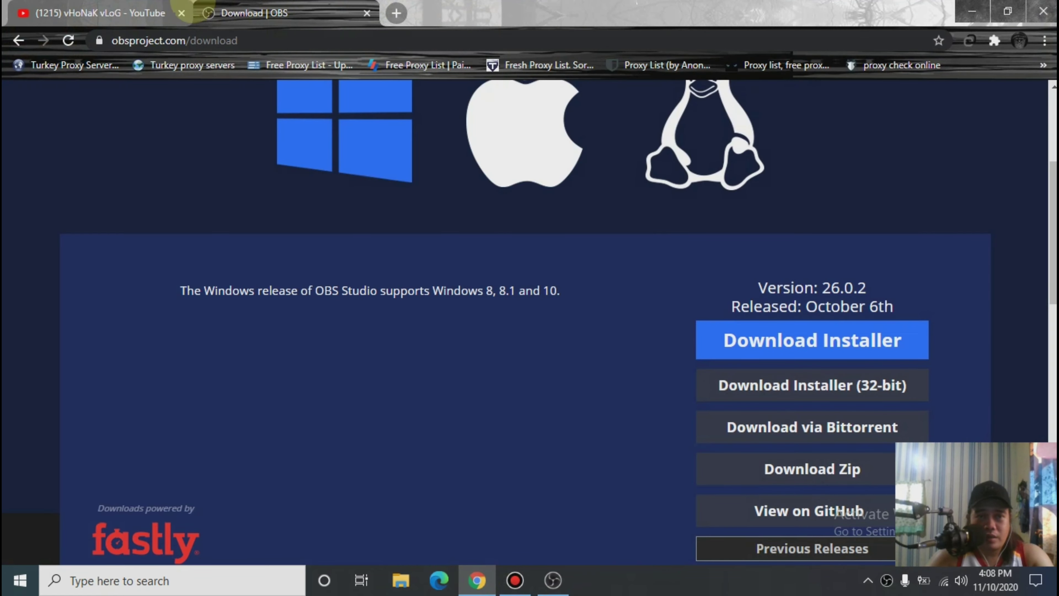
left_click(169, 16)
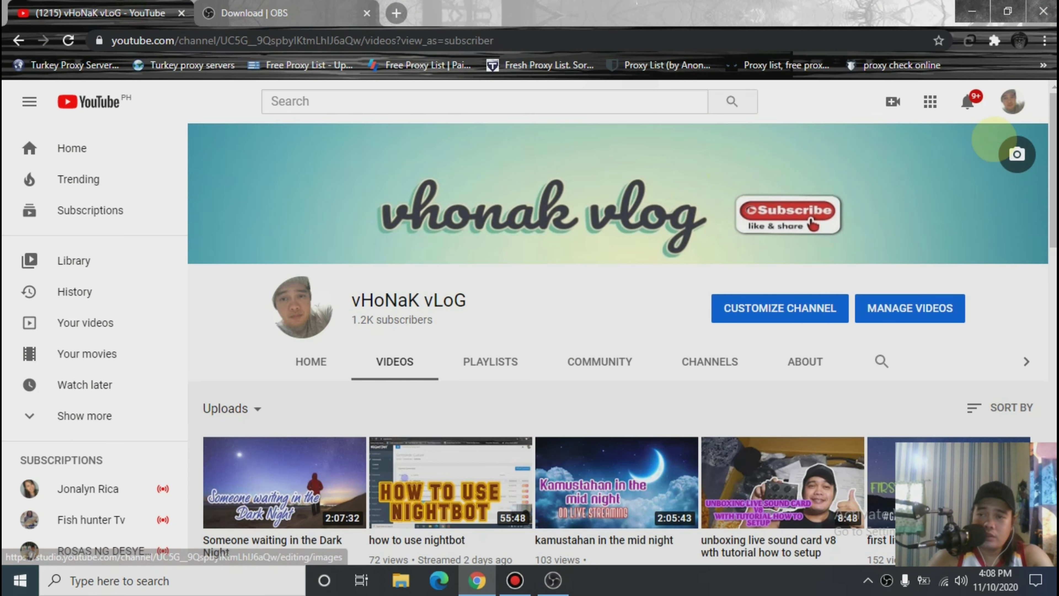
left_click(1012, 102)
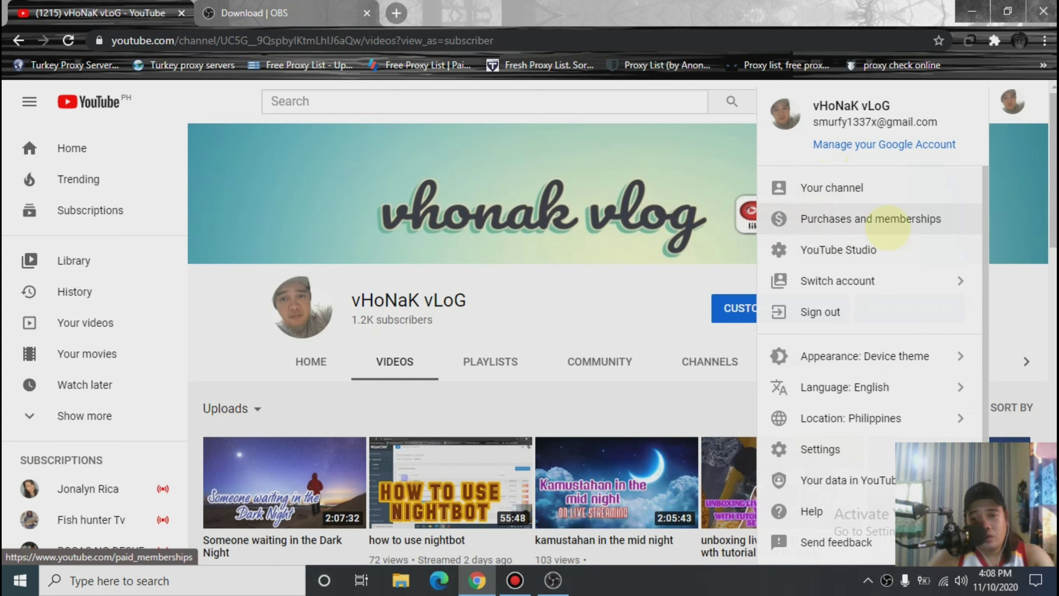
left_click(857, 252)
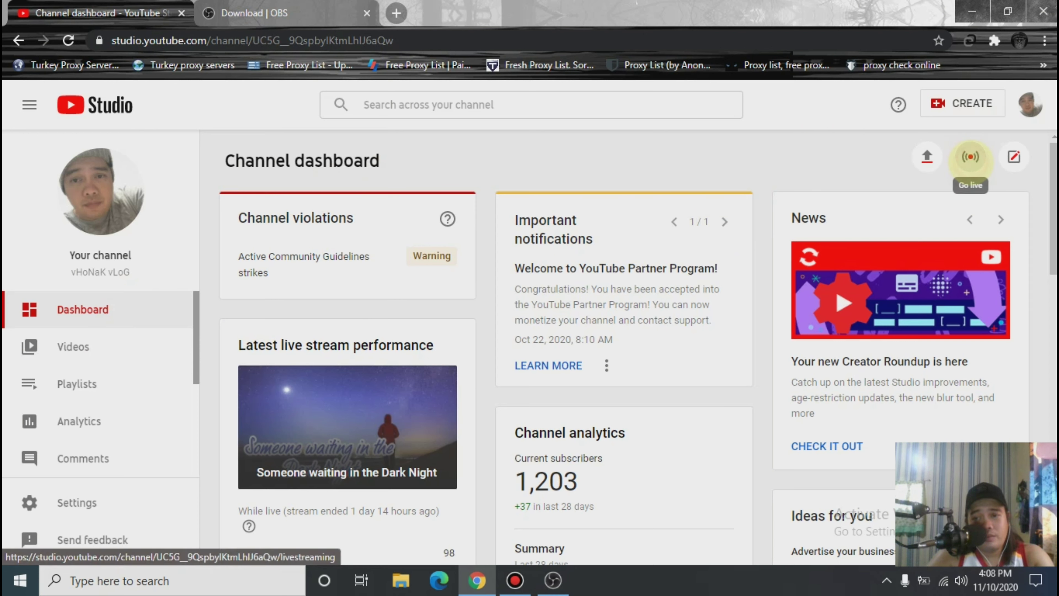
left_click(970, 157)
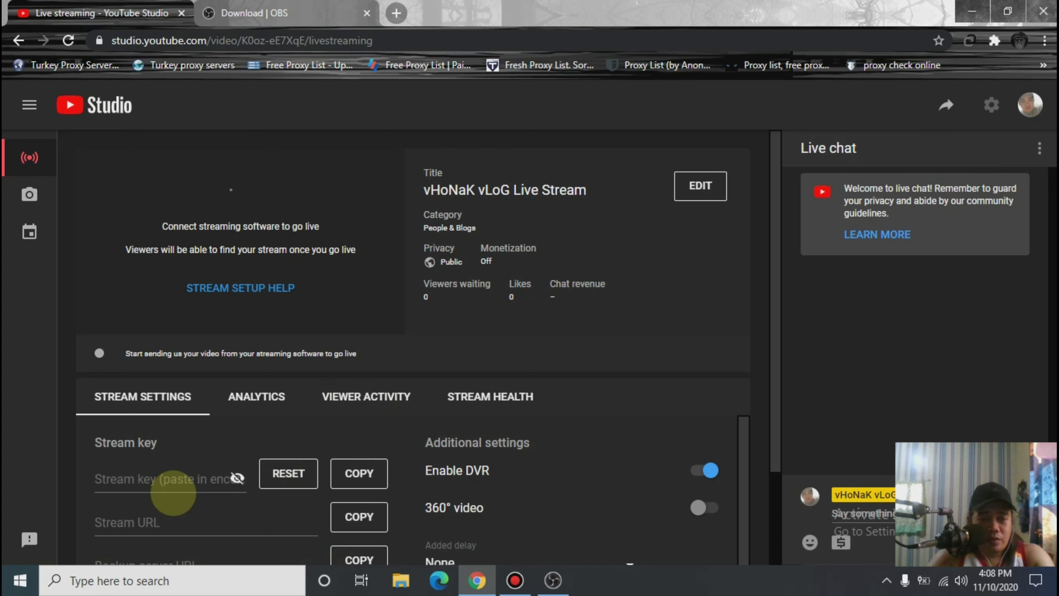
- Reveal the YouTube stream key, copy it to the clipboard, and mask it again
scroll(262, 480, "down", 2)
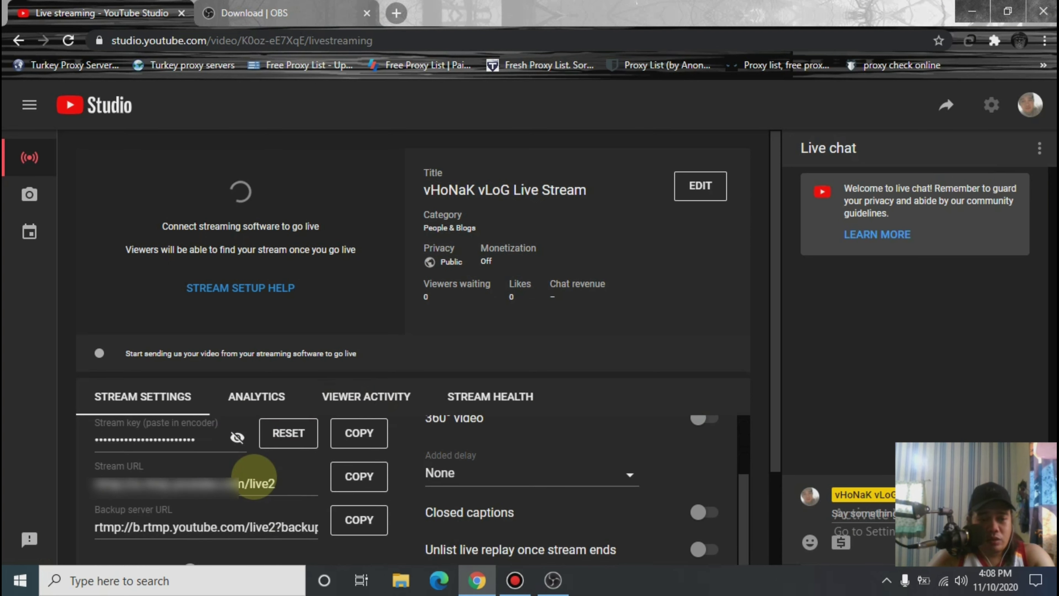
scroll(254, 477, "down", 1)
scroll(254, 477, "up", 2)
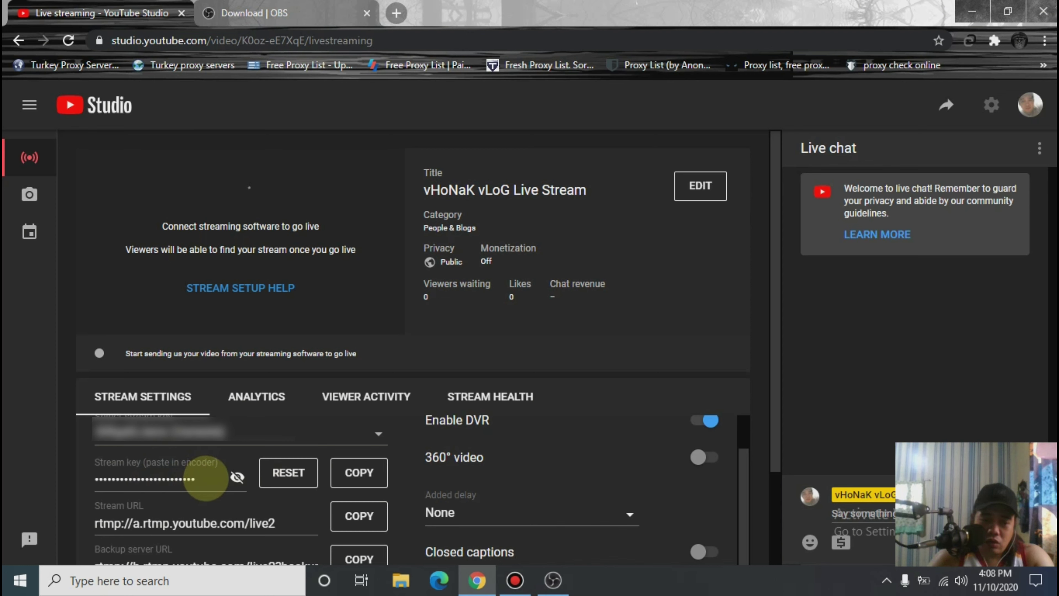
double_click(158, 479)
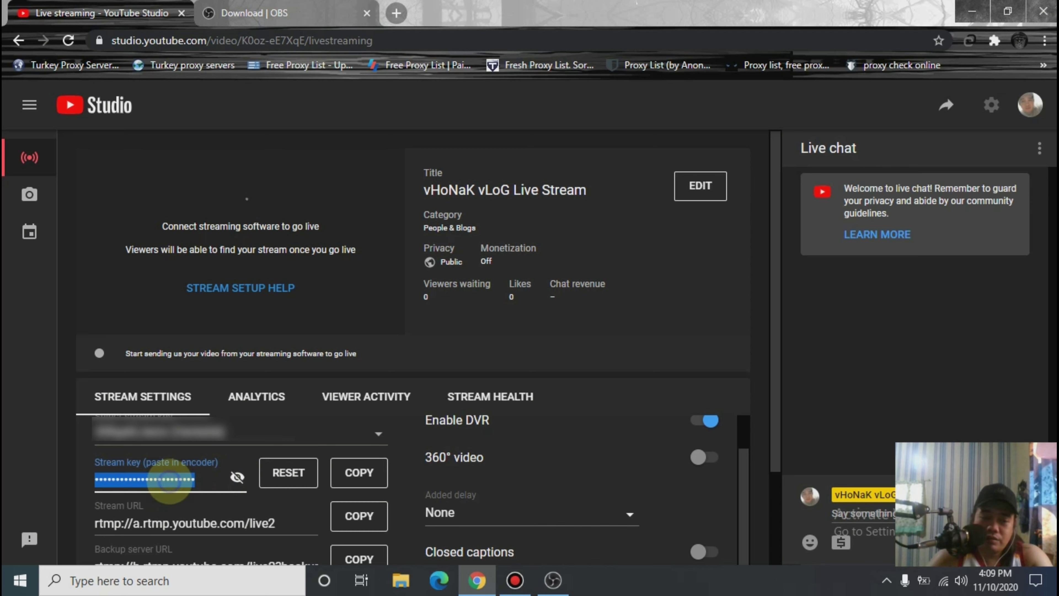
right_click(169, 480)
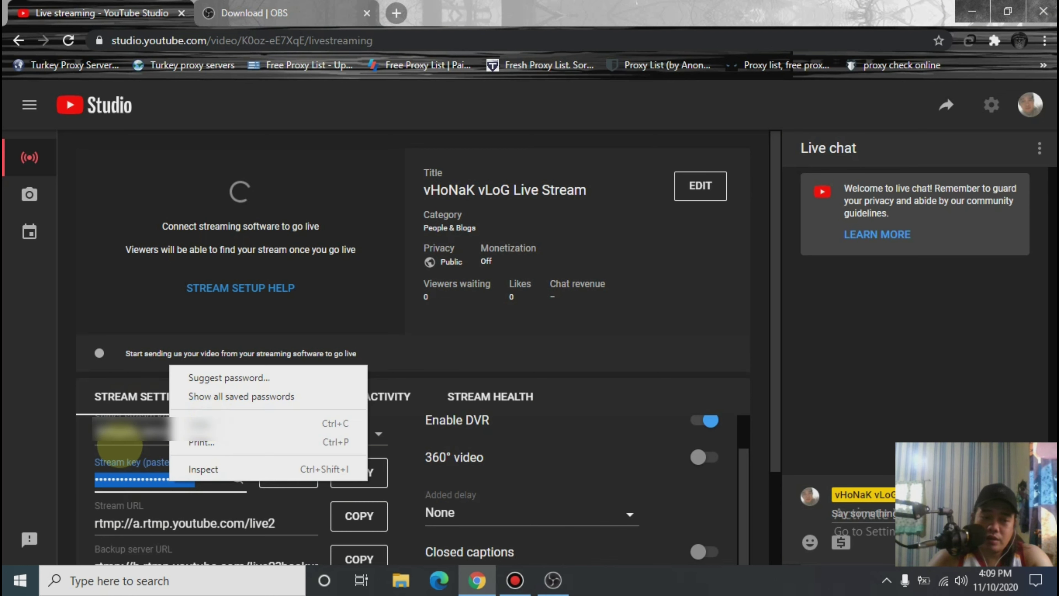
left_click(81, 446)
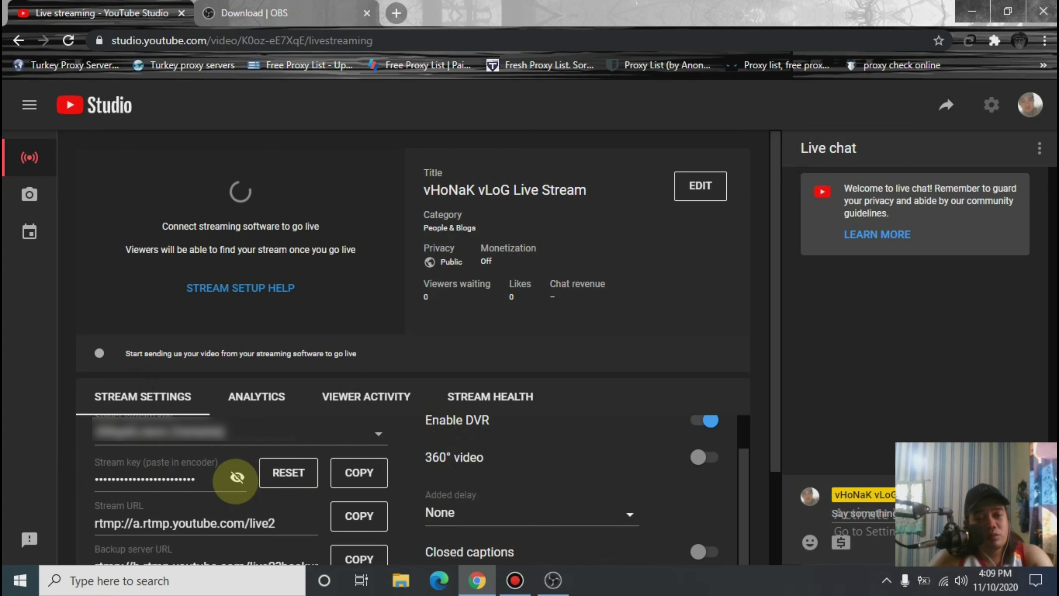
left_click(236, 476)
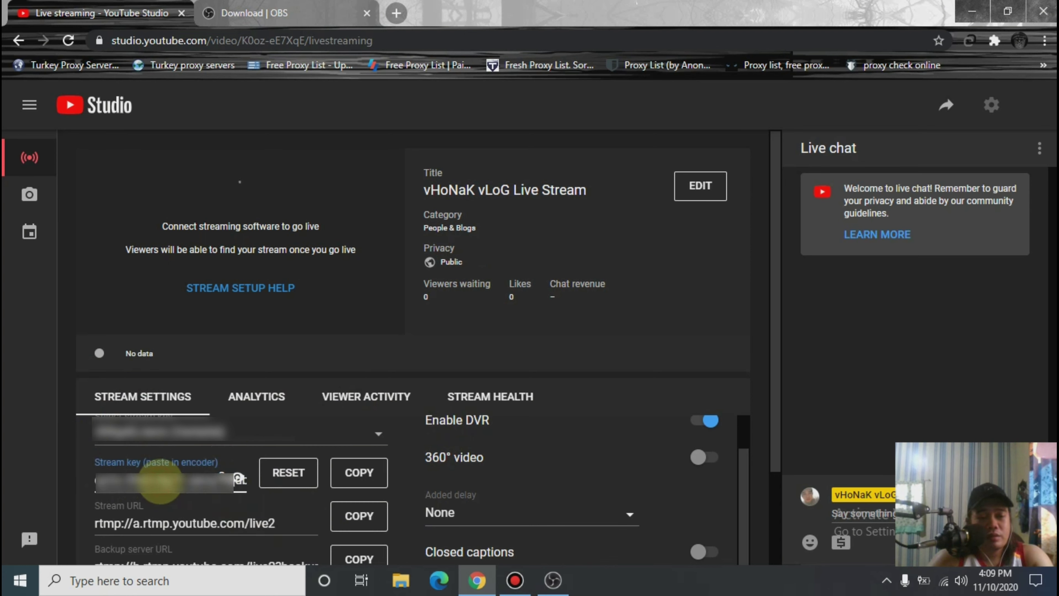
double_click(160, 484)
right_click(158, 485)
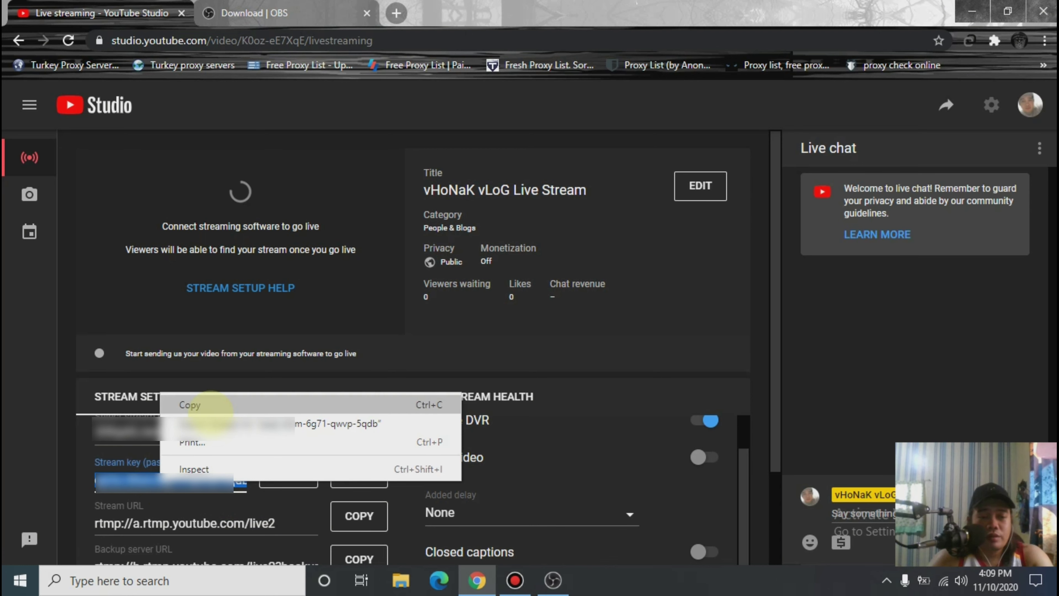
left_click(257, 404)
left_click(237, 476)
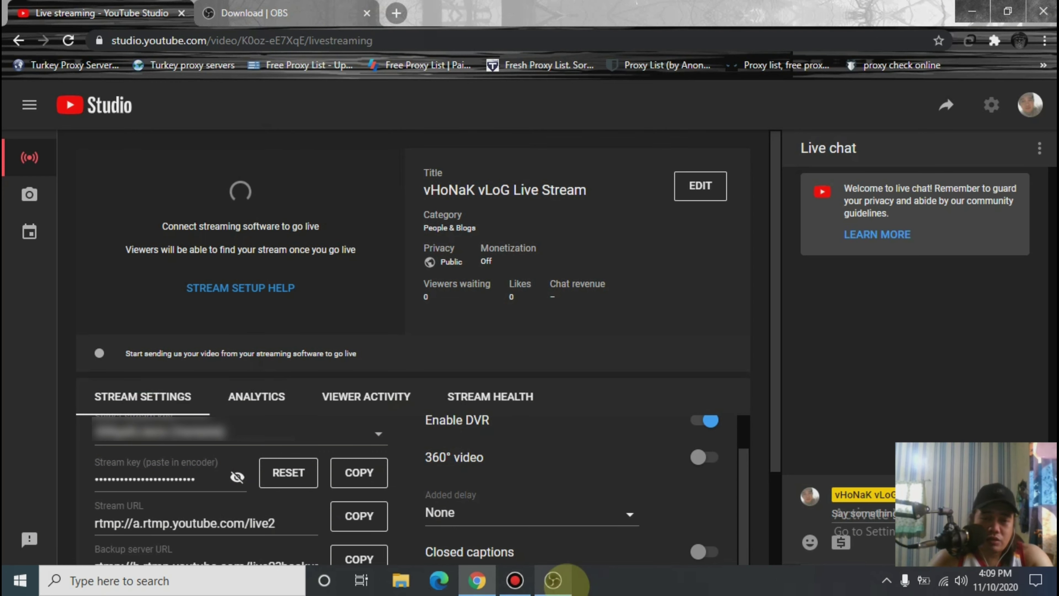
- Bring OBS Studio forward, minimize Chrome, maximize OBS and open its Settings
left_click(563, 581)
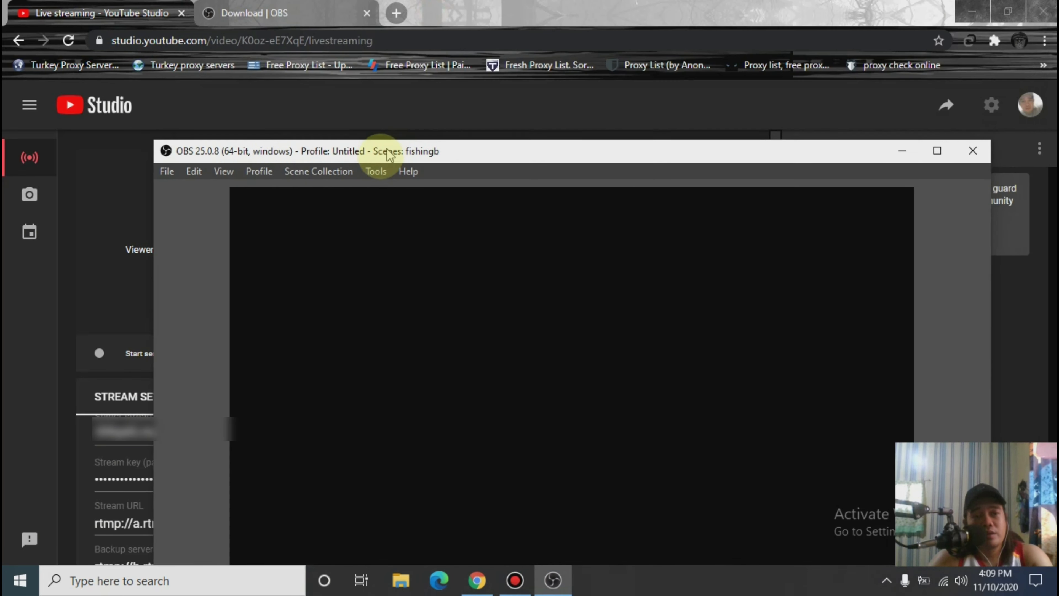
left_click_drag(432, 17, 375, 170)
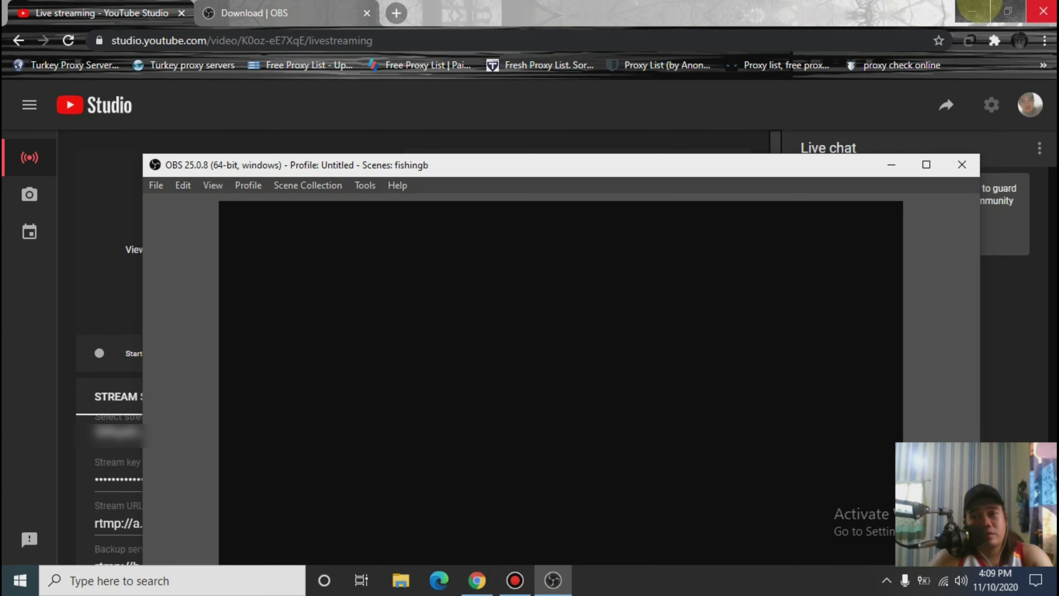
left_click(976, 12)
left_click_drag(599, 173, 577, 36)
left_click(903, 23)
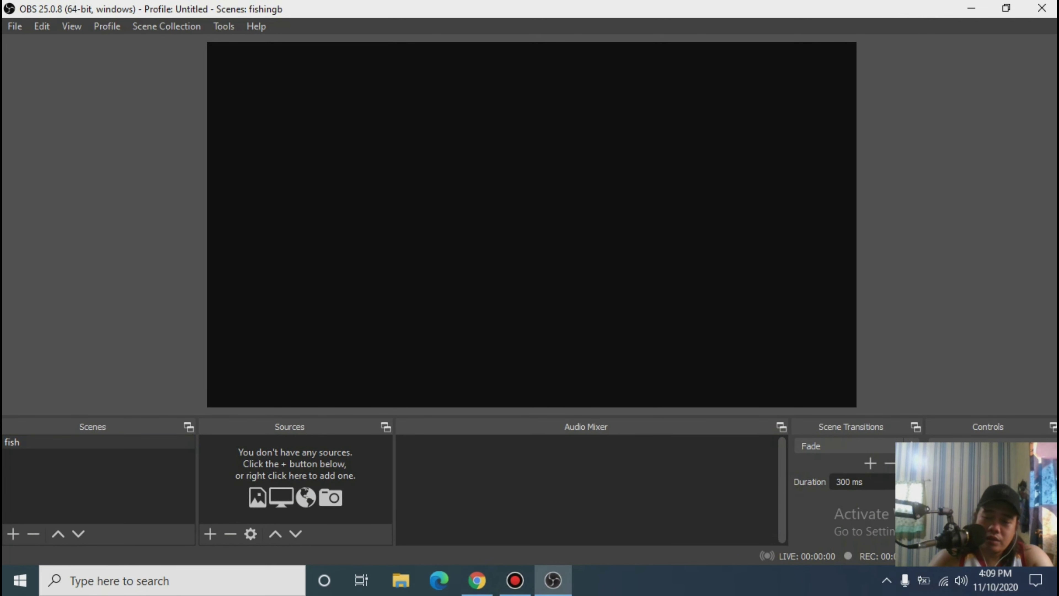
left_click(988, 500)
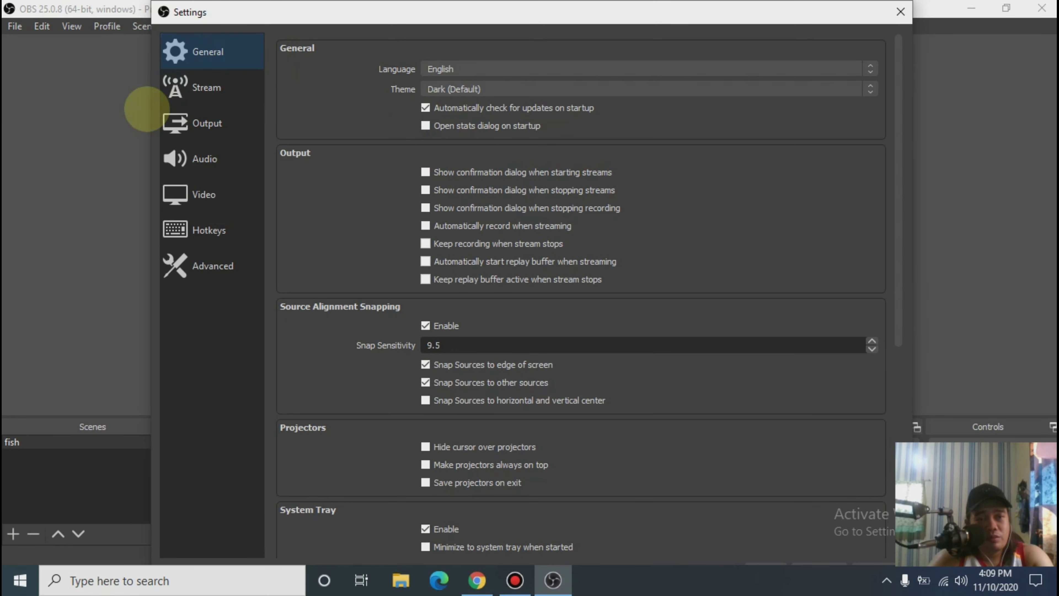
- In Stream settings, choose the YouTube - RTMP service with the Primary YouTube ingest server
left_click(192, 91)
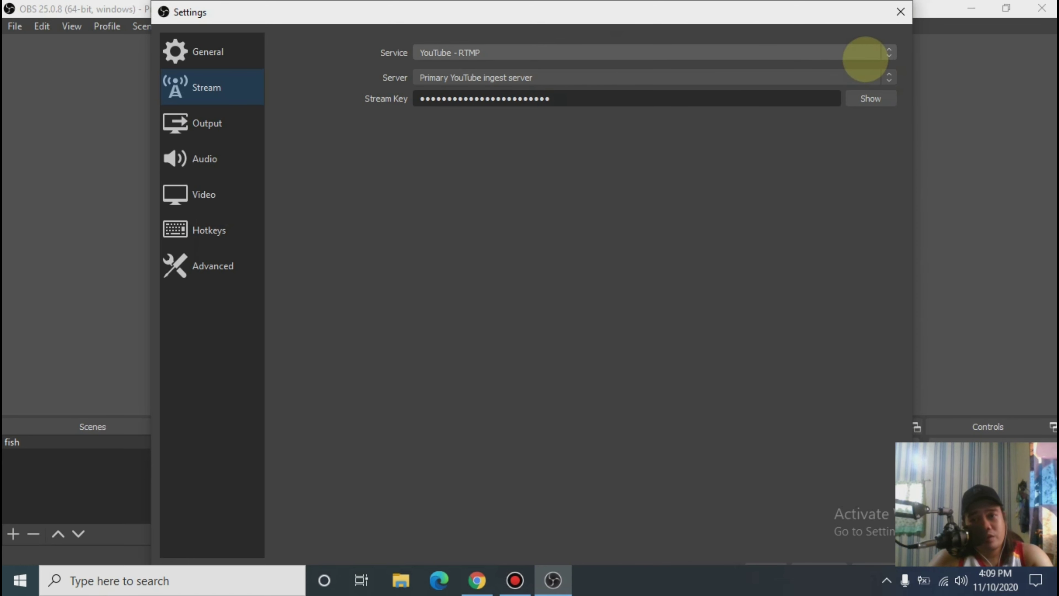
left_click(889, 53)
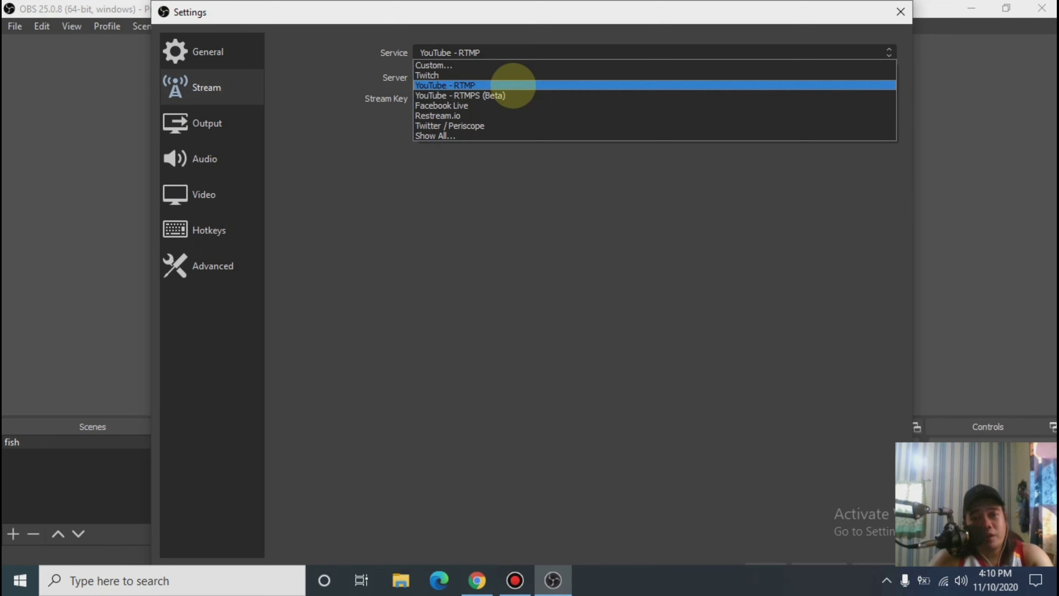
left_click(512, 85)
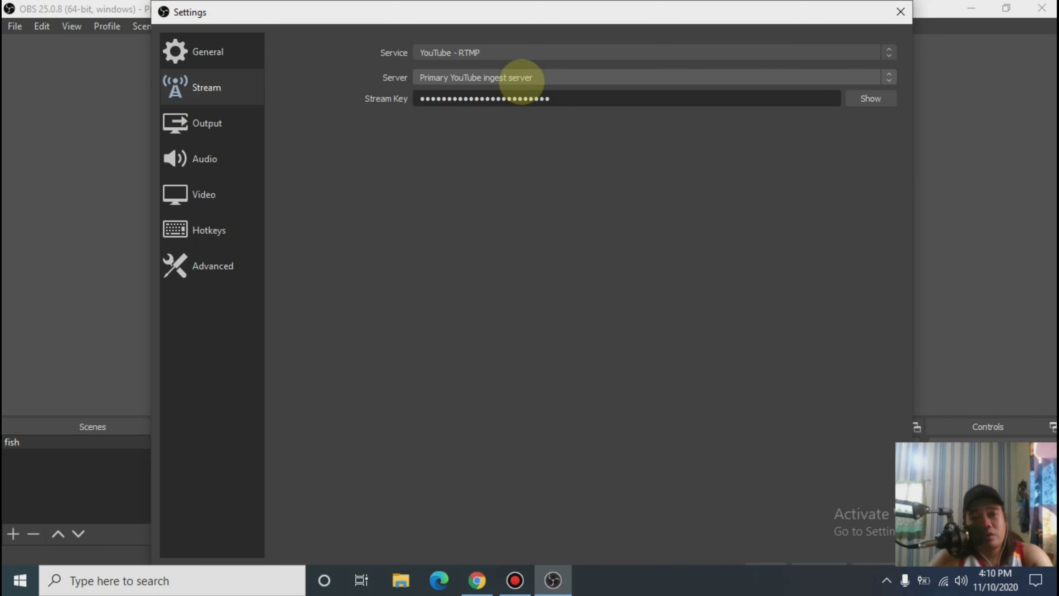
left_click(521, 79)
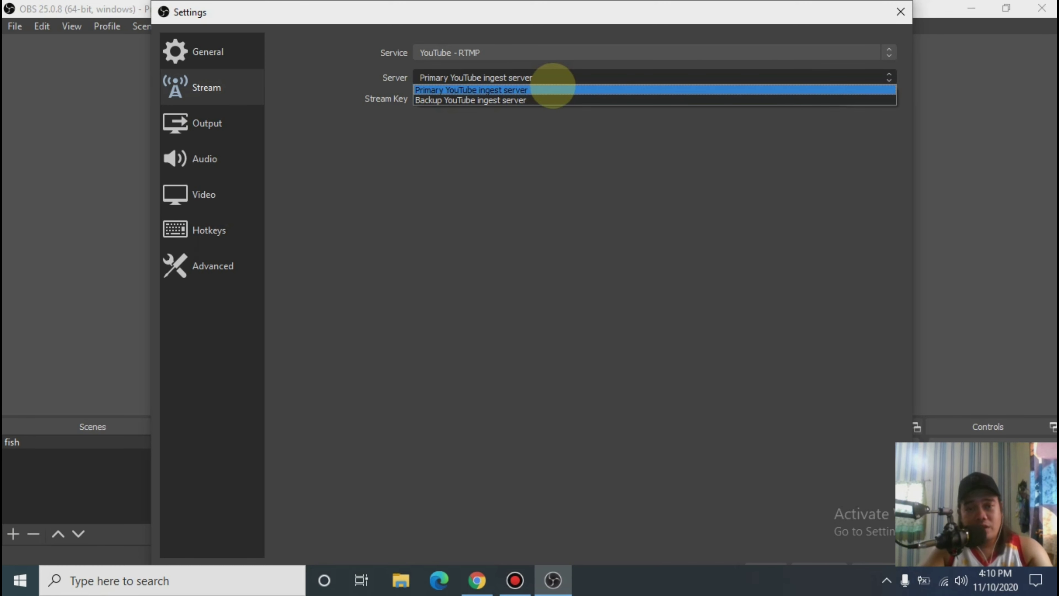
left_click(552, 89)
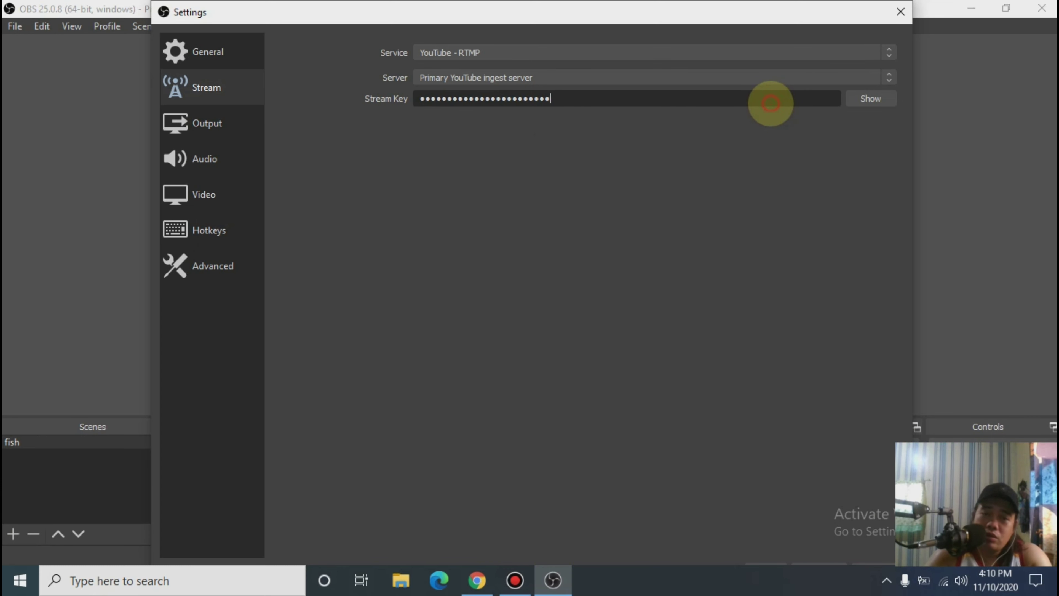
- Paste the YouTube stream key into the Stream Key field and save the stream settings with OK
double_click(770, 103)
right_click(694, 105)
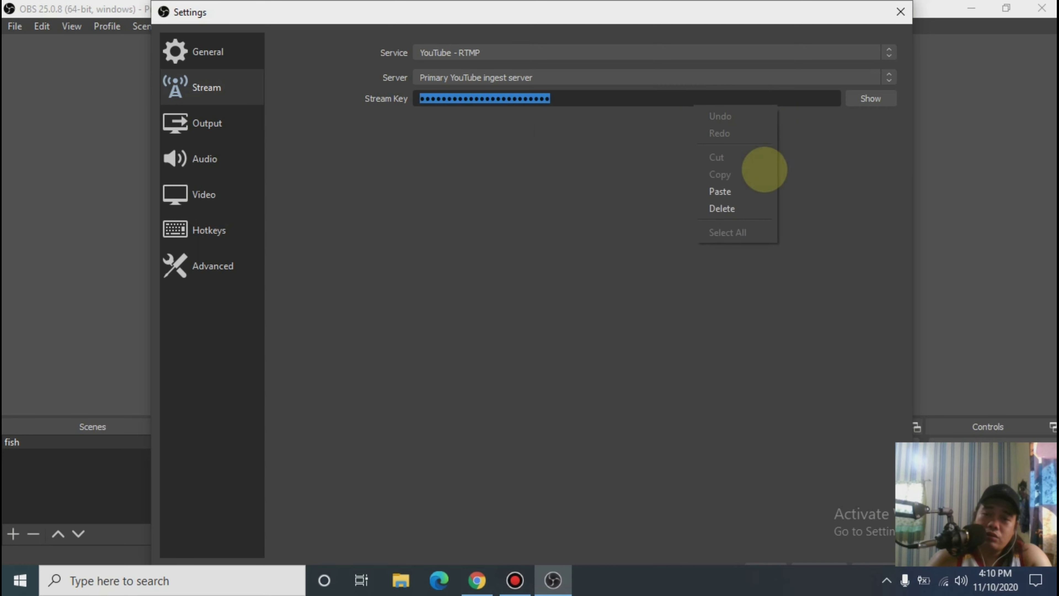
left_click(617, 188)
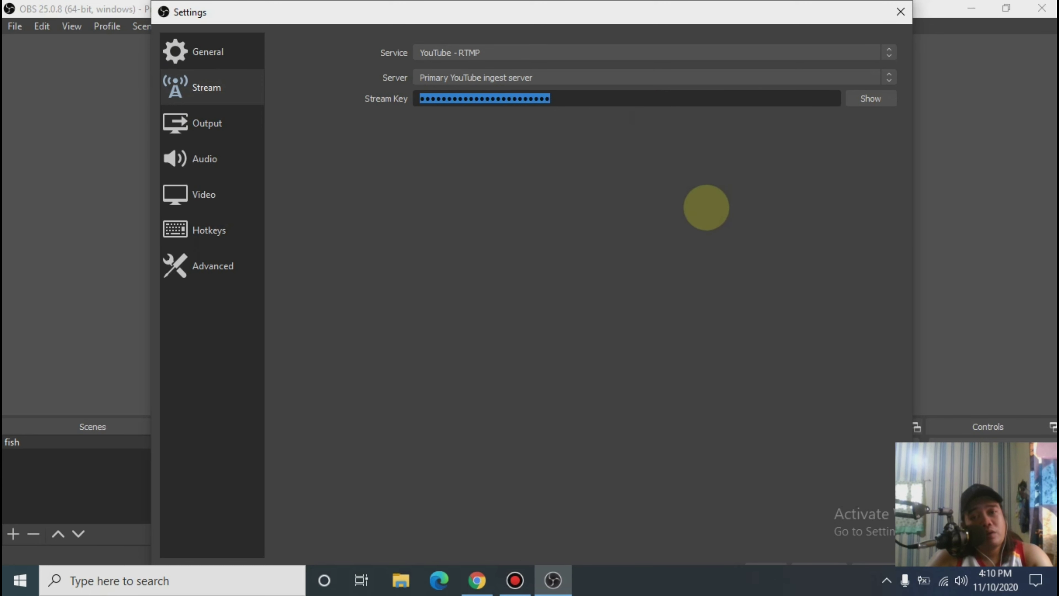
right_click(661, 100)
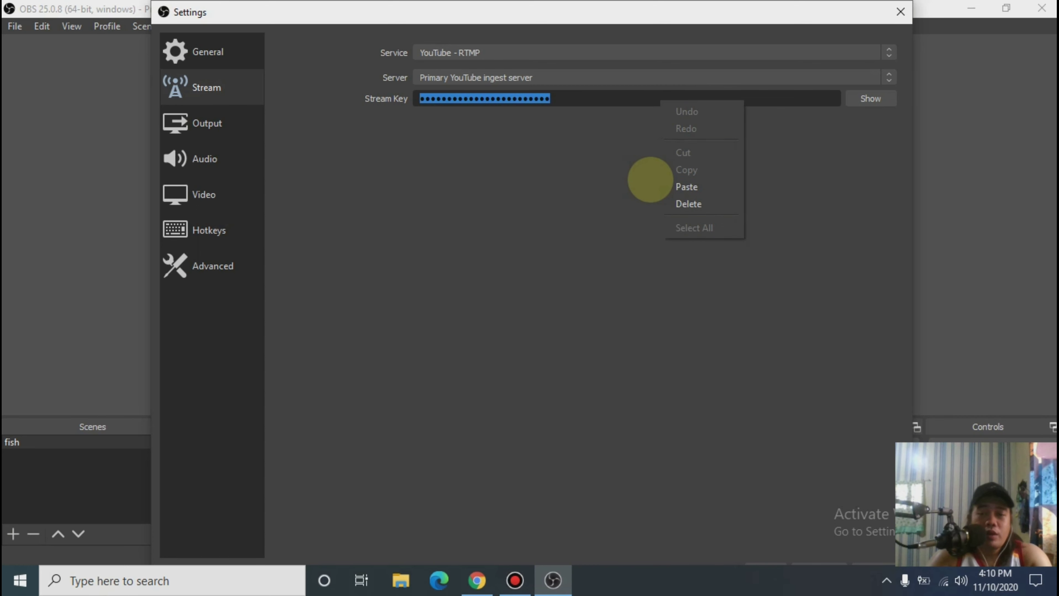
left_click(597, 219)
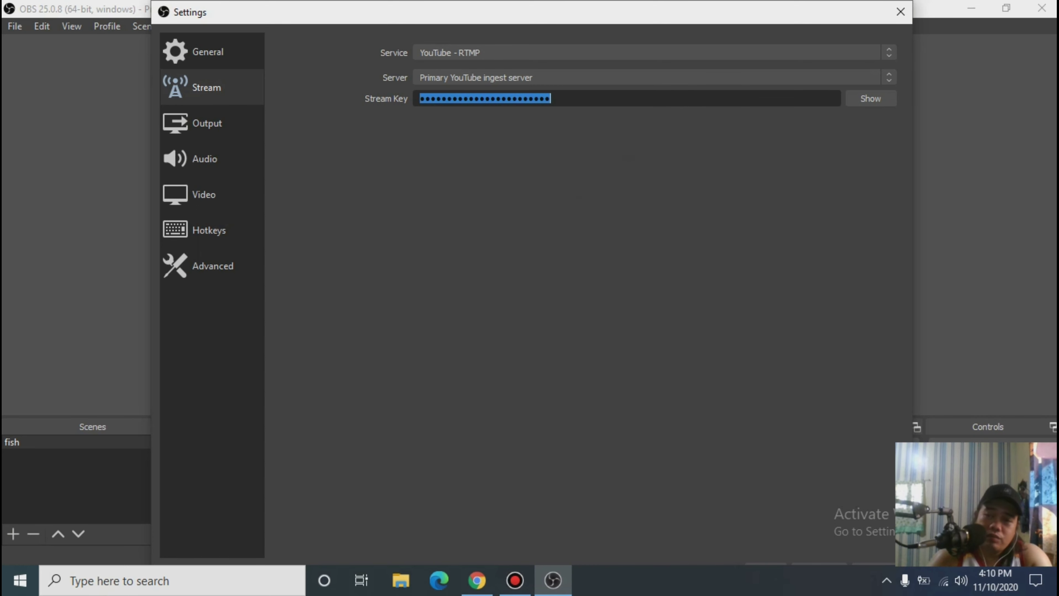
mouse_move(808, 16)
left_mouse_down()
mouse_move(805, 6)
mouse_move(786, 15)
left_mouse_up()
mouse_move(648, 8)
left_mouse_down()
mouse_move(642, 99)
mouse_move(641, 16)
left_mouse_up()
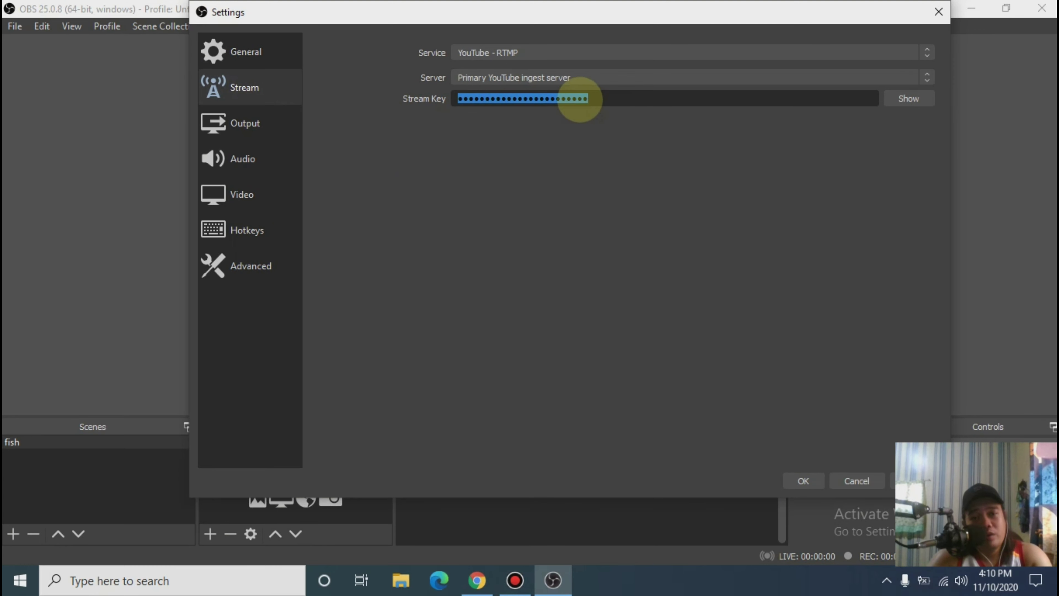
left_click(539, 100)
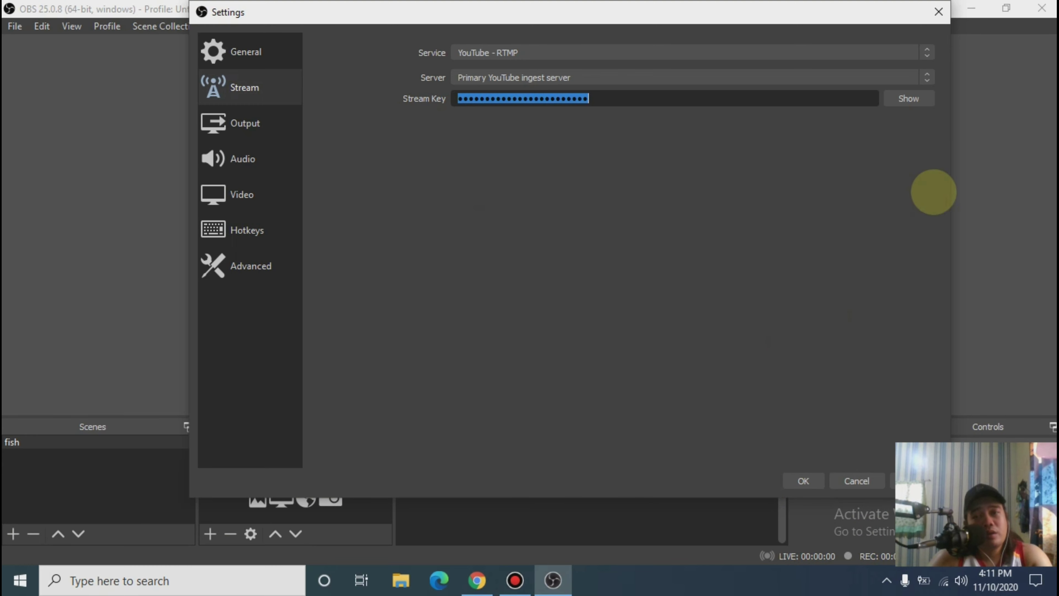
left_click(803, 480)
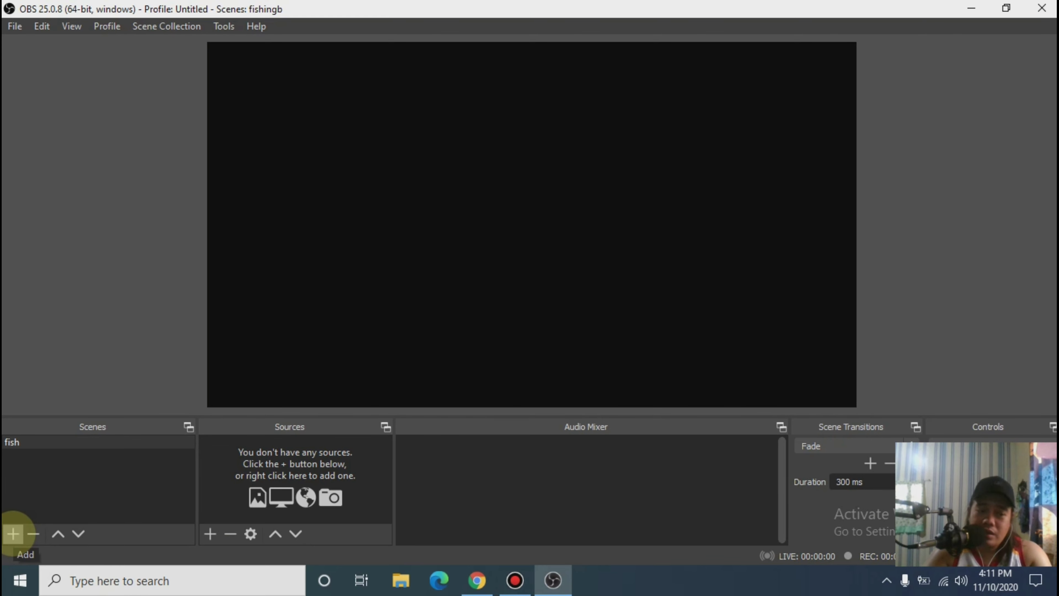
- Create a new scene named 'fish to fish' in the Scenes list
left_click(14, 534)
type("fish to fish")
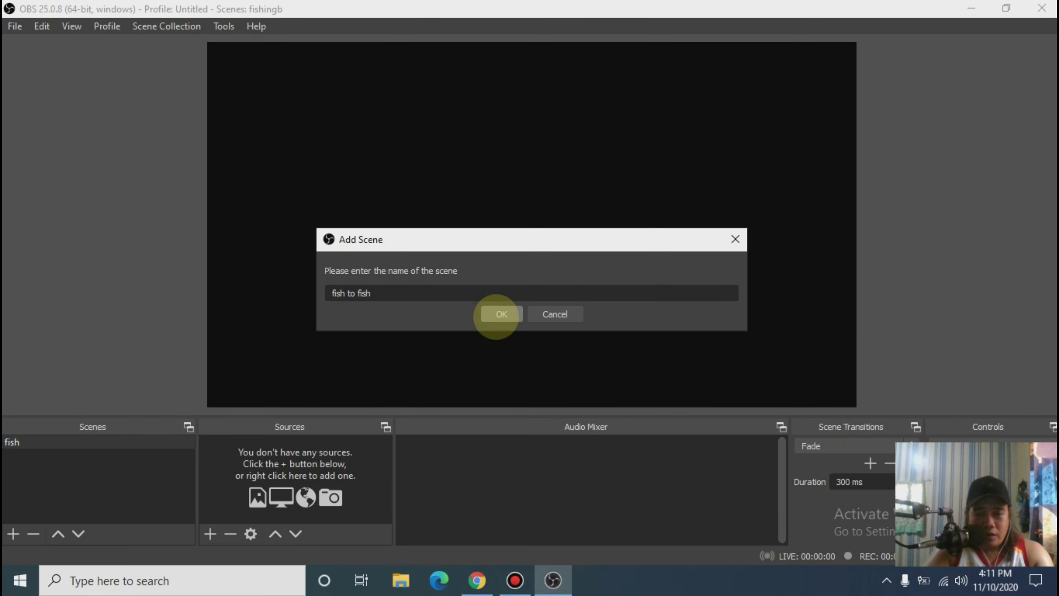
left_click(496, 316)
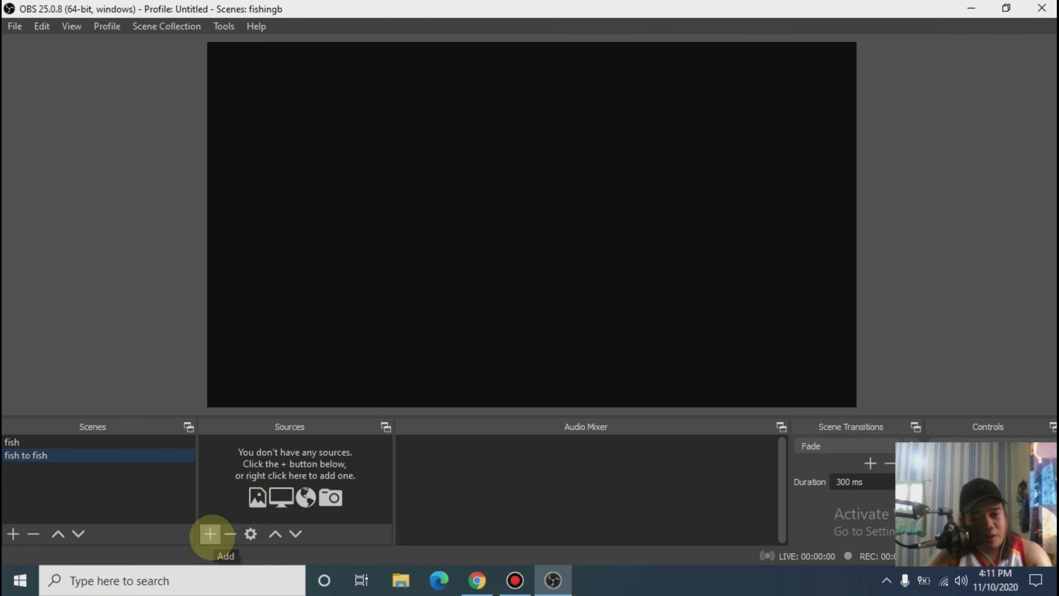
- Add a Media Source named 'fish to', renaming it after the duplicate-name warning
left_click(210, 534)
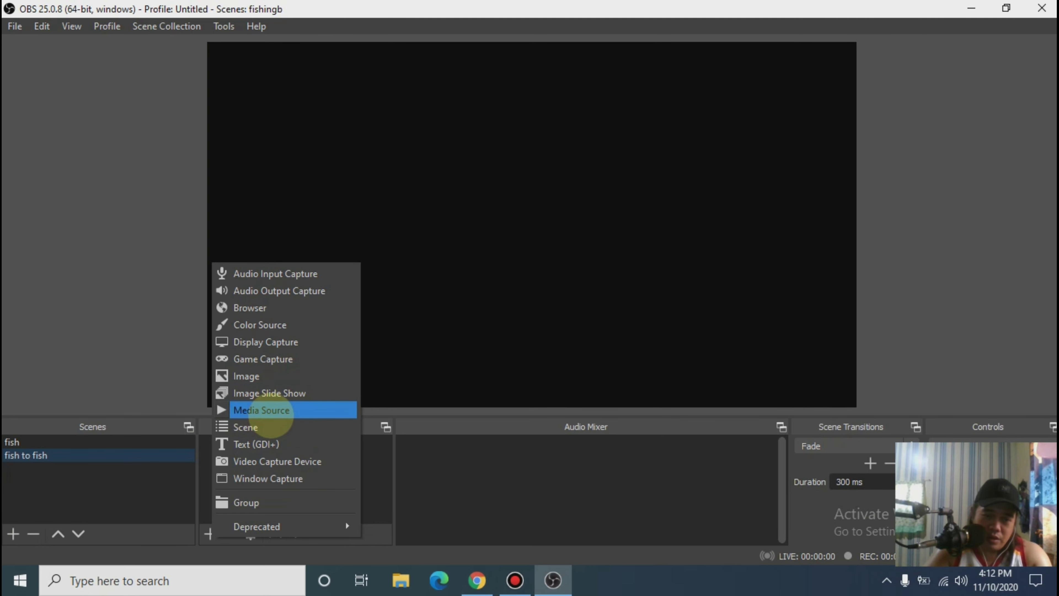
left_click(272, 413)
type("fish to fish")
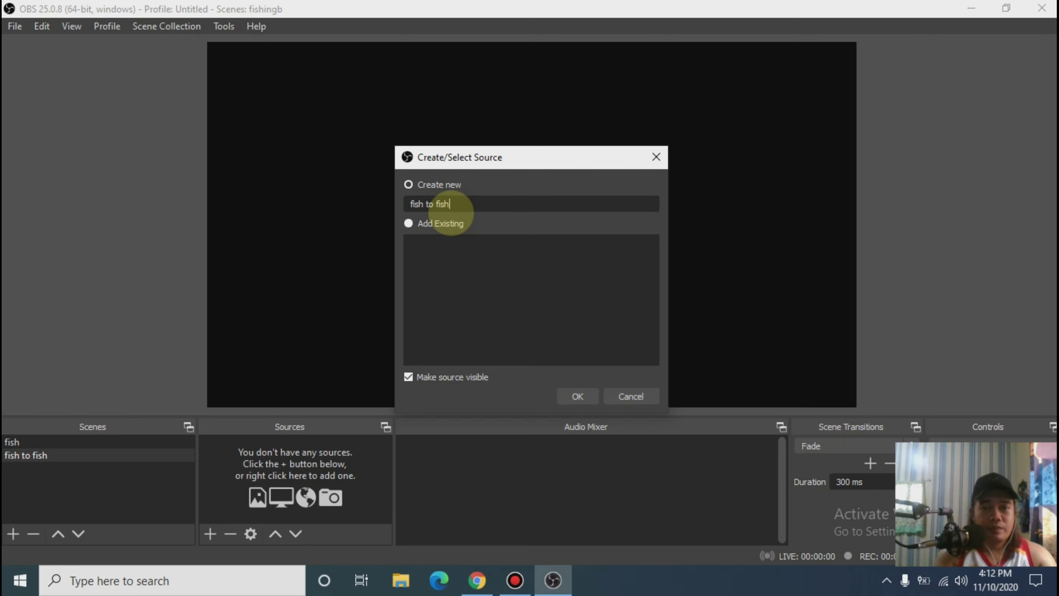
left_click(579, 396)
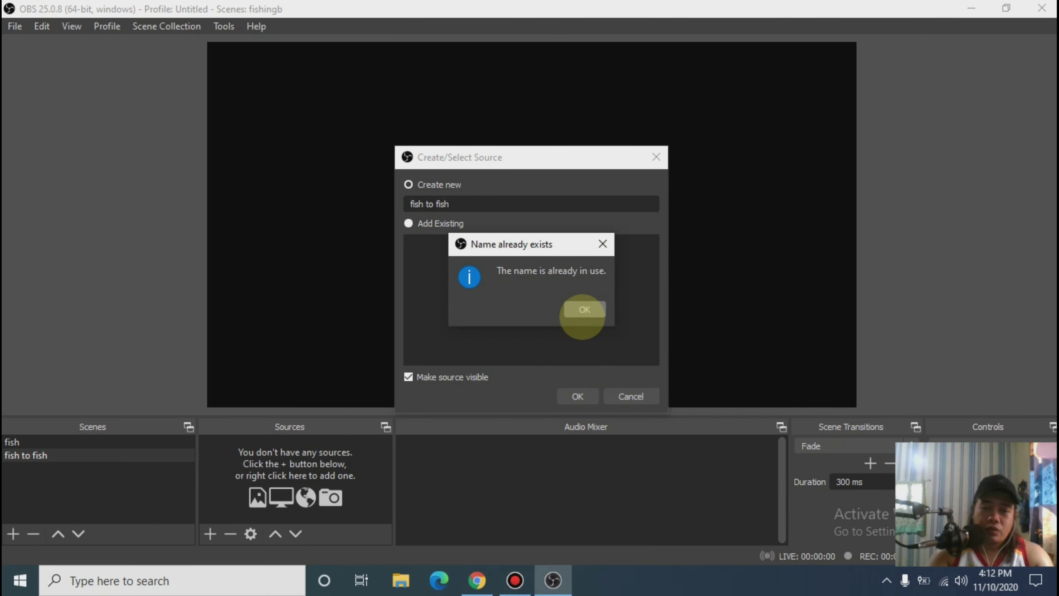
left_click(579, 308)
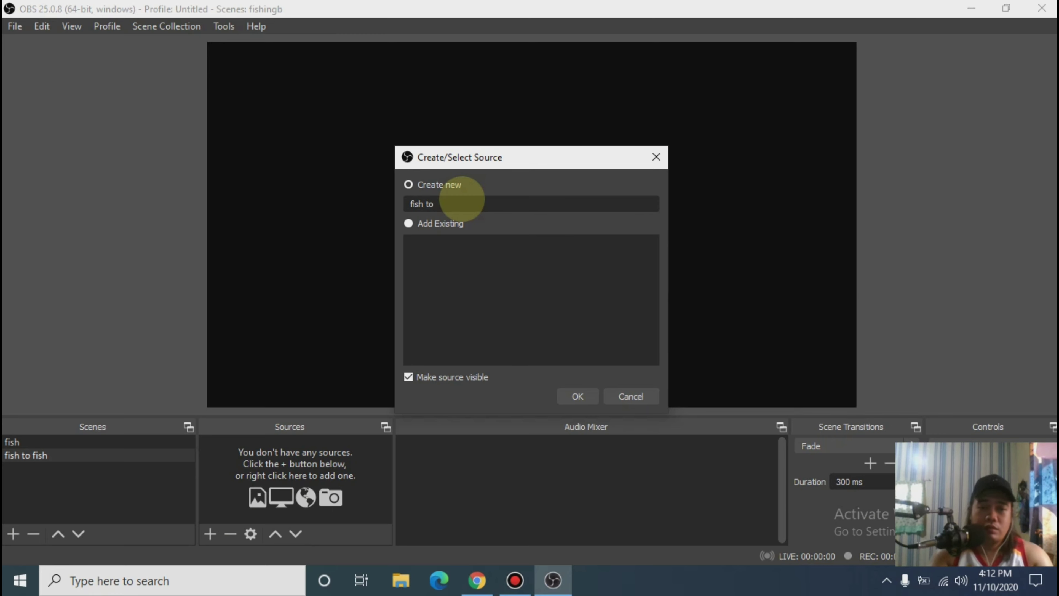
left_click(577, 395)
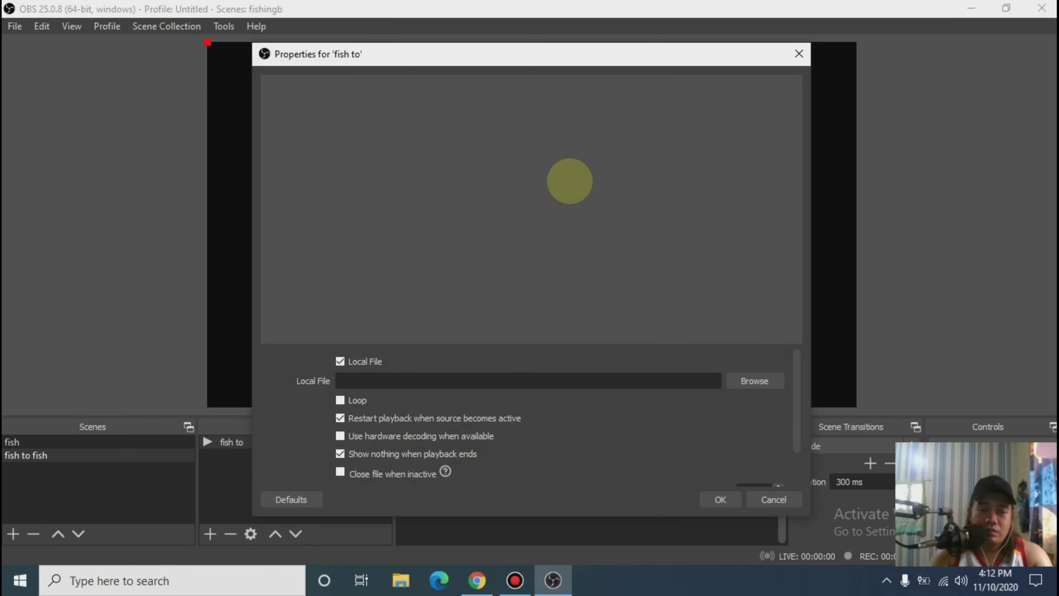
- Choose fish.mp4 from the Desktop as the 'fish to' source's local file
left_click(531, 7)
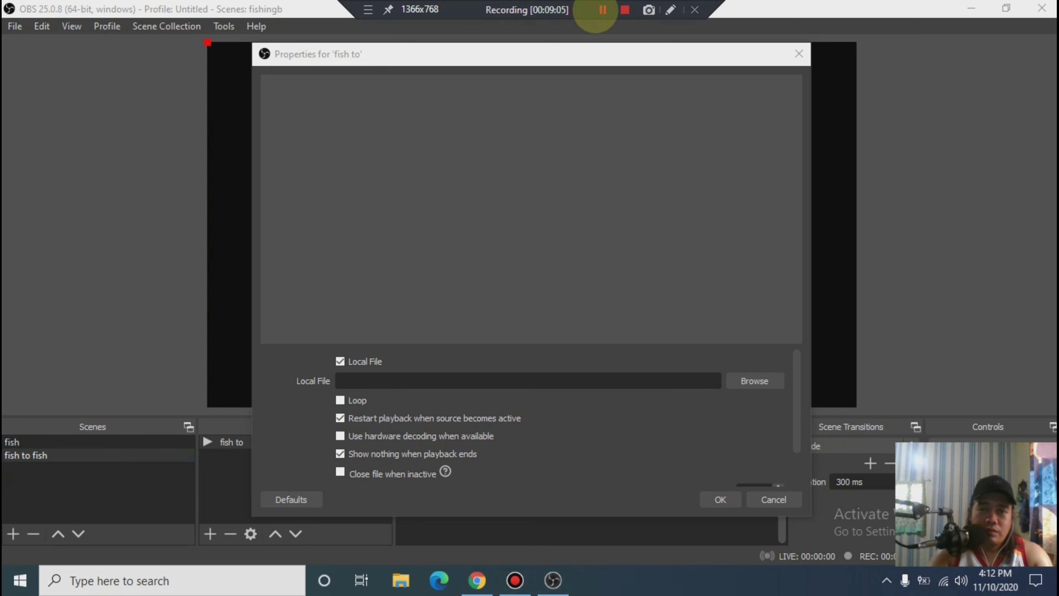
left_click(598, 10)
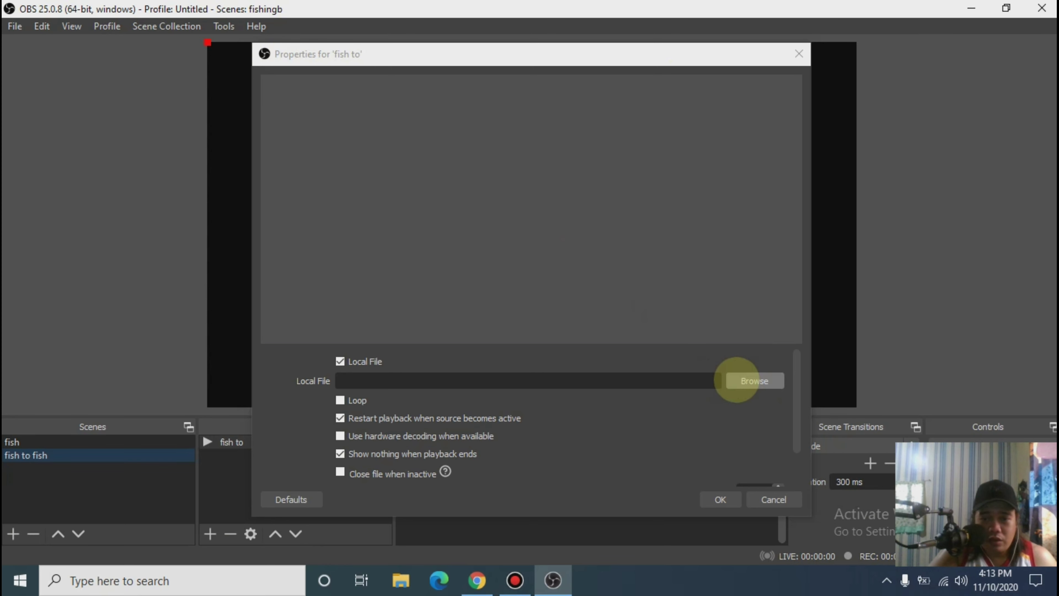
left_click(737, 380)
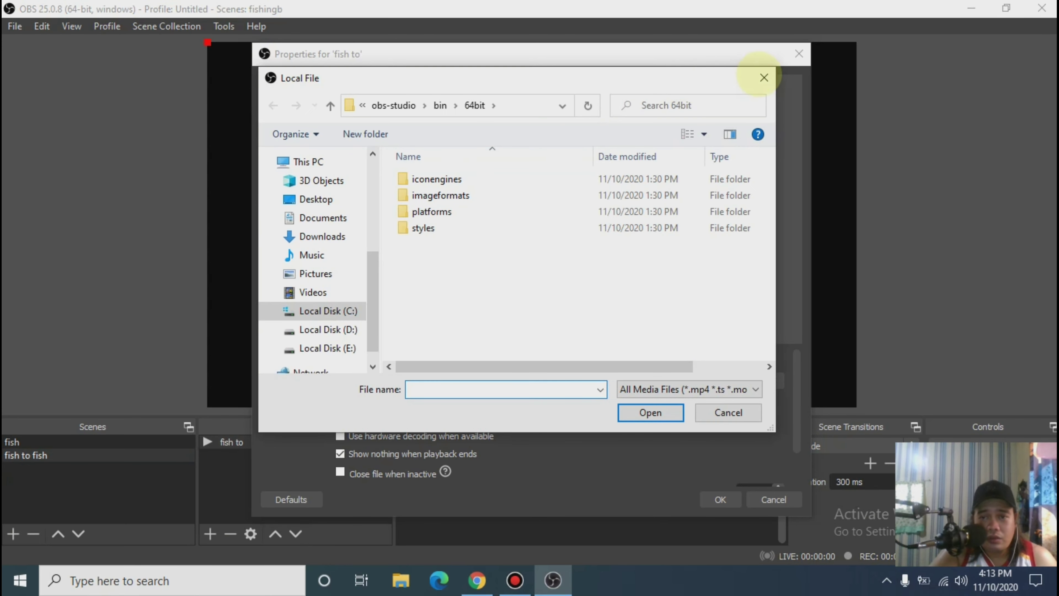
left_click(764, 78)
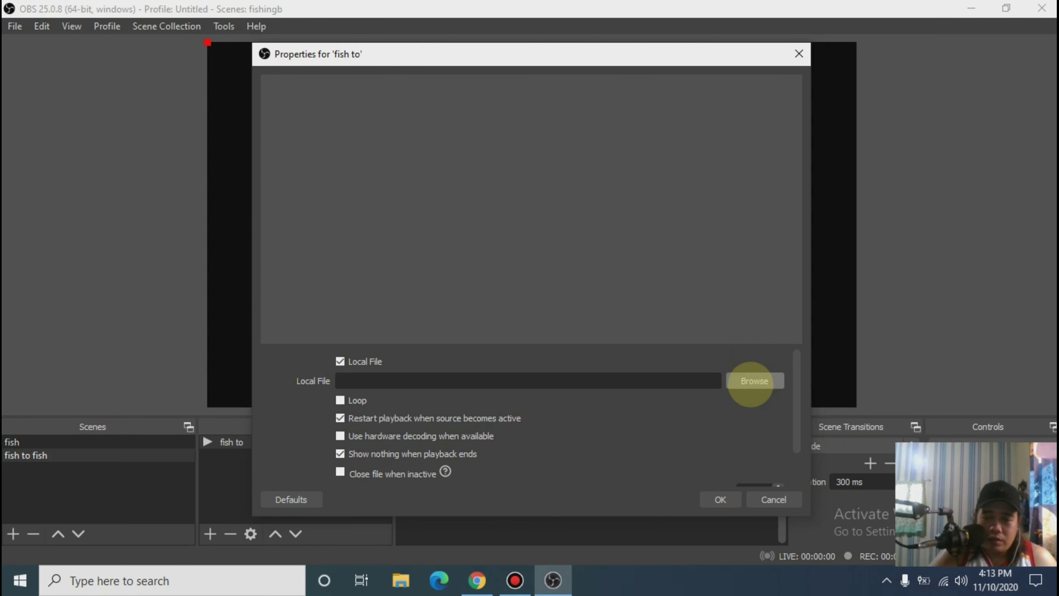
left_click(752, 381)
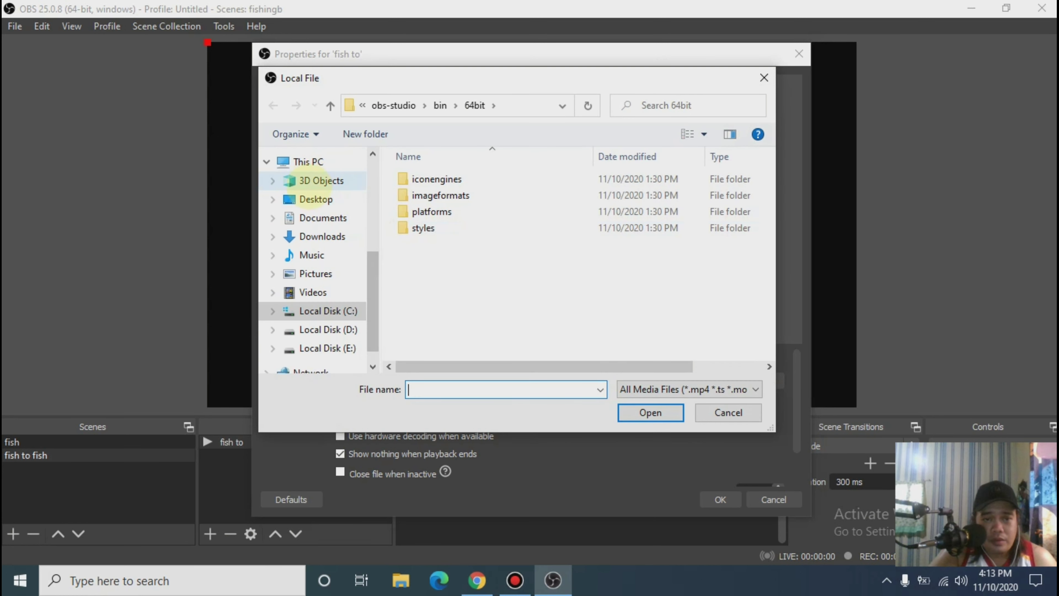
scroll(350, 317, "up", 4)
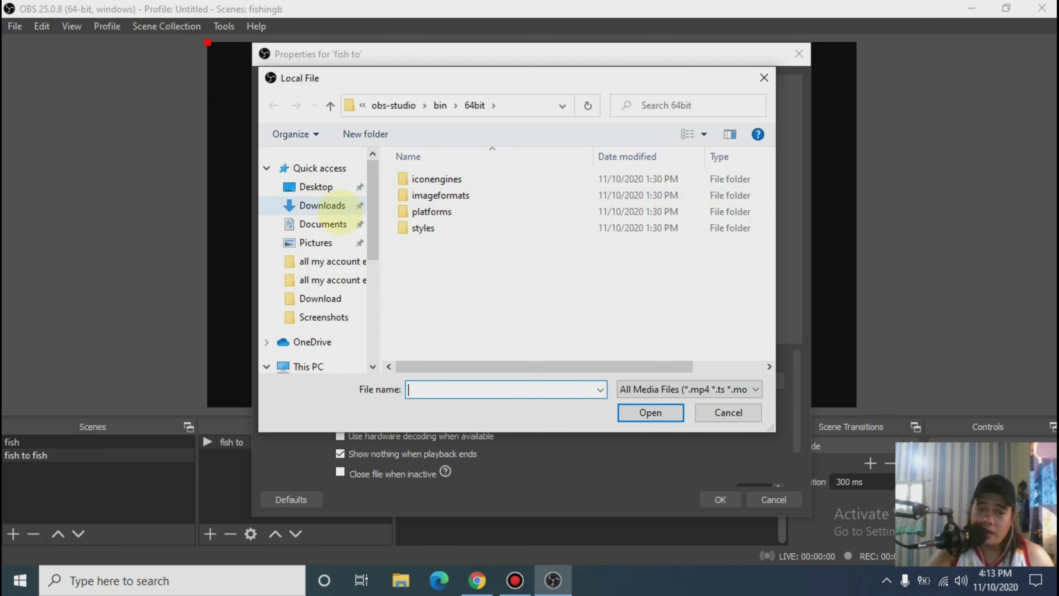
left_click(329, 189)
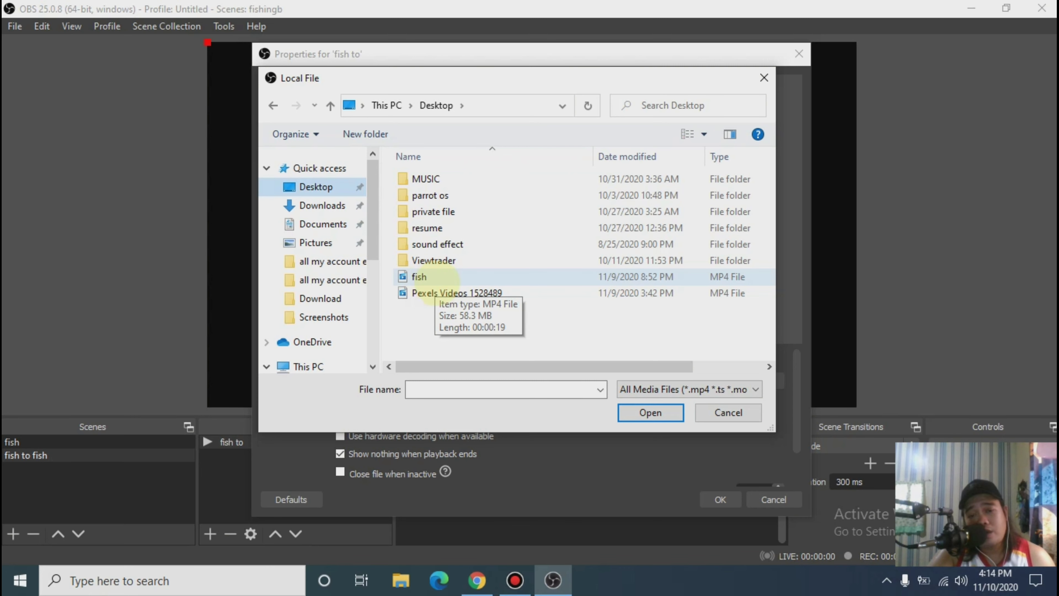
left_click(434, 279)
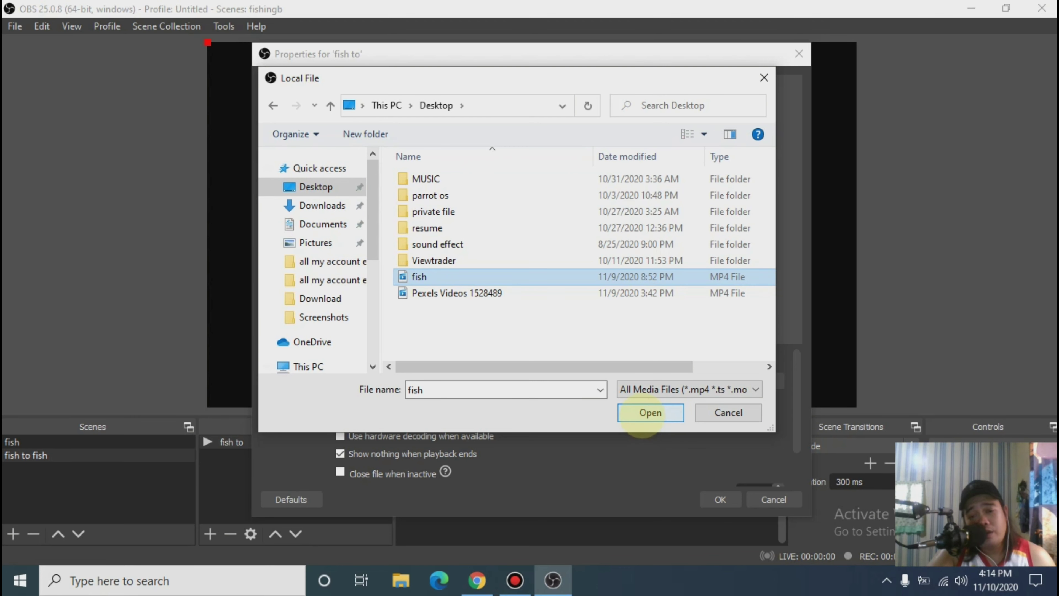
left_click(645, 413)
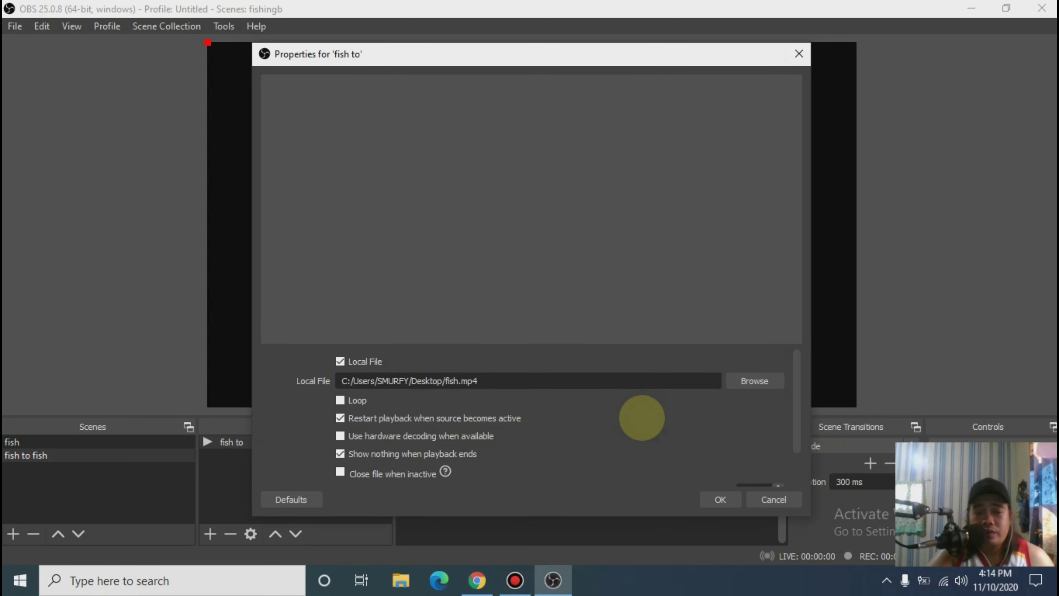
- Tick Loop for the 'fish to' source and apply its properties with OK
scroll(638, 421, "down", 2)
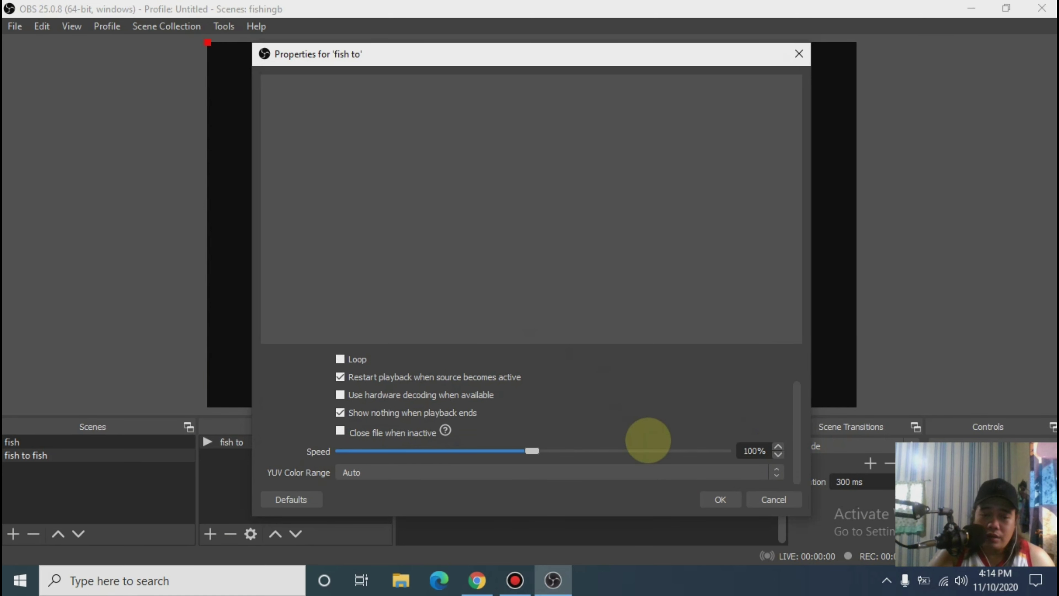
scroll(648, 443, "up", 2)
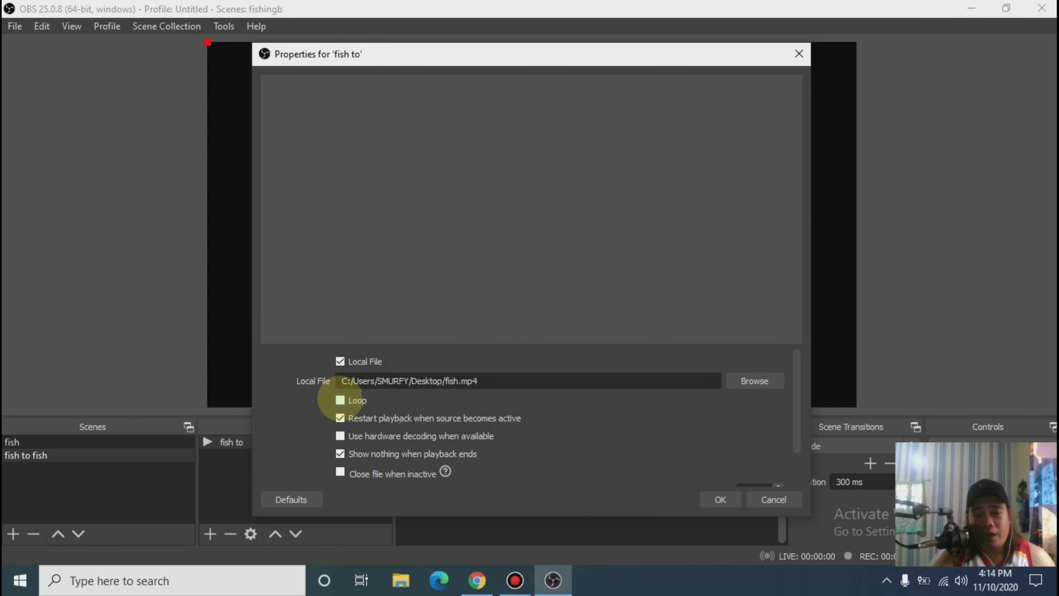
left_click(339, 400)
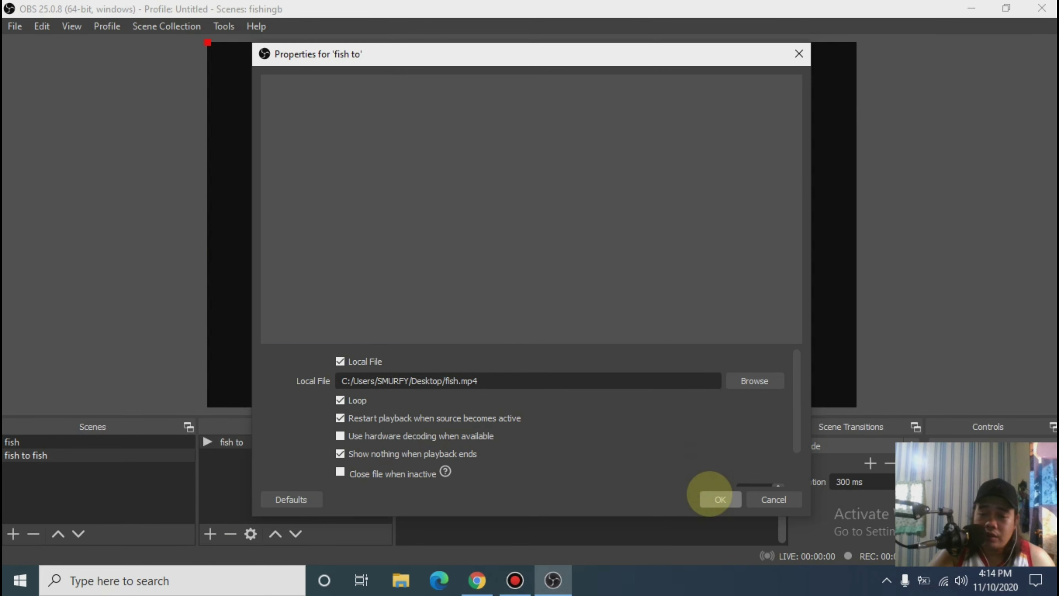
left_click(715, 499)
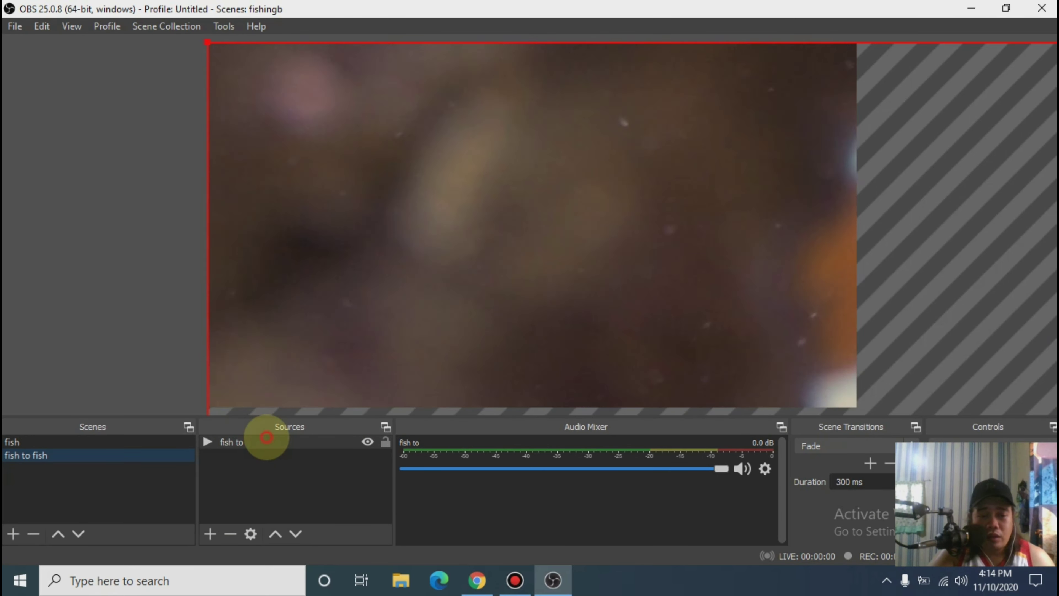
- Open the 'fish to' source properties and set YUV Color Range to Full
left_click(279, 439)
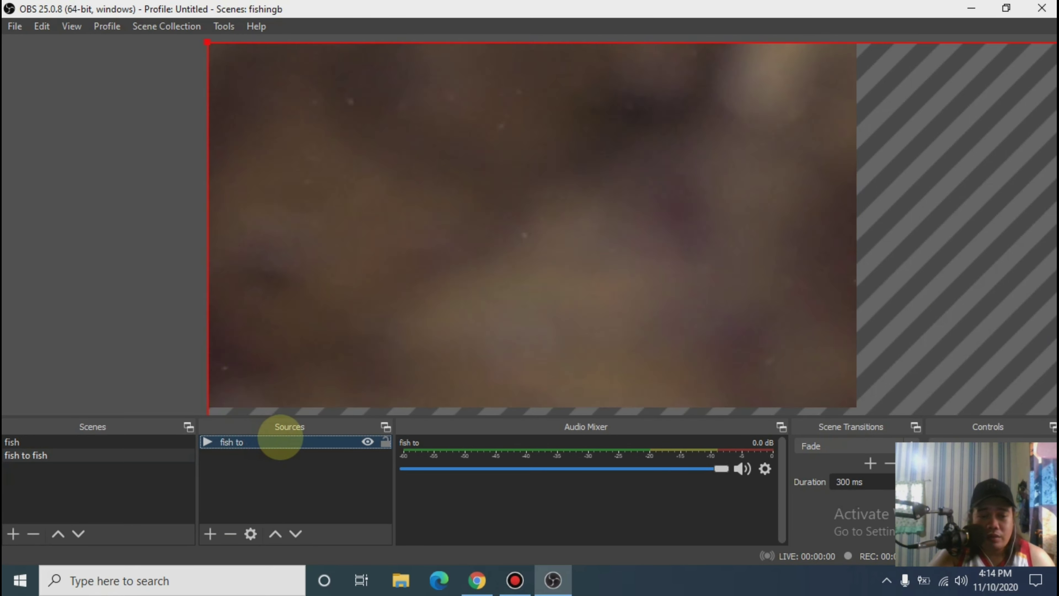
double_click(280, 438)
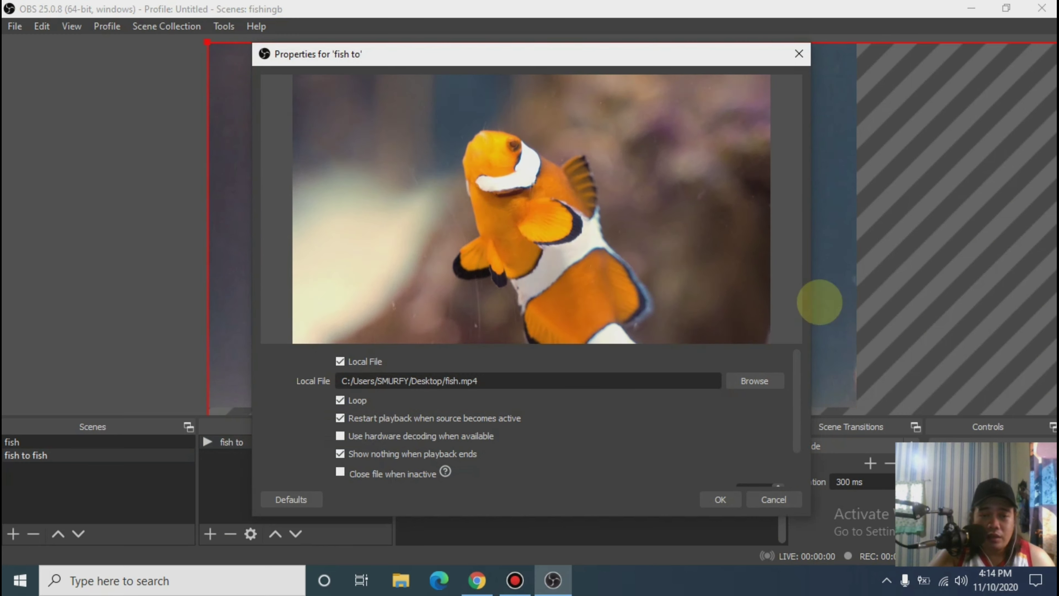
left_click(798, 53)
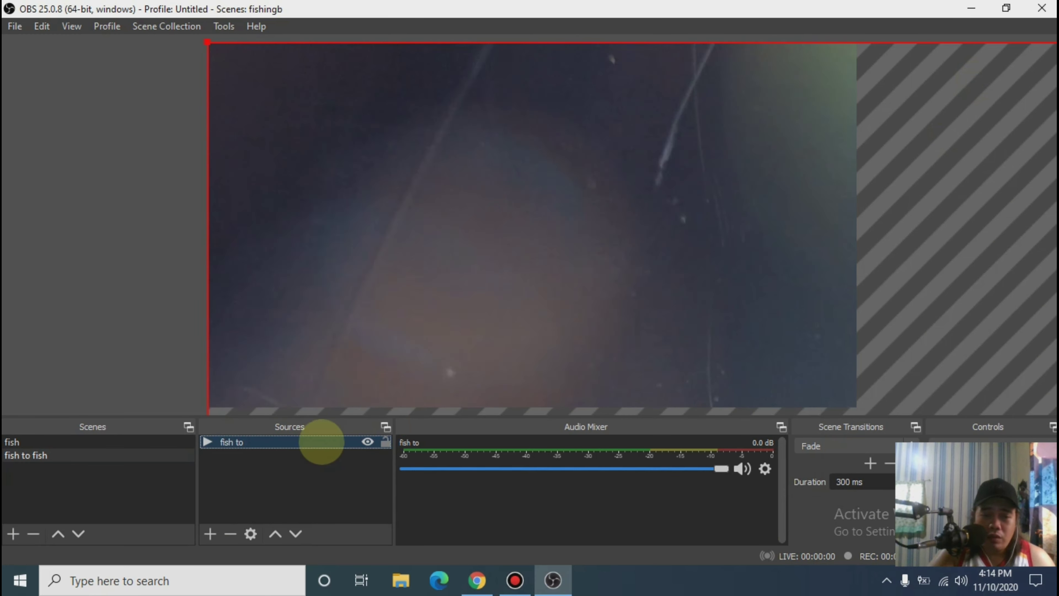
double_click(306, 443)
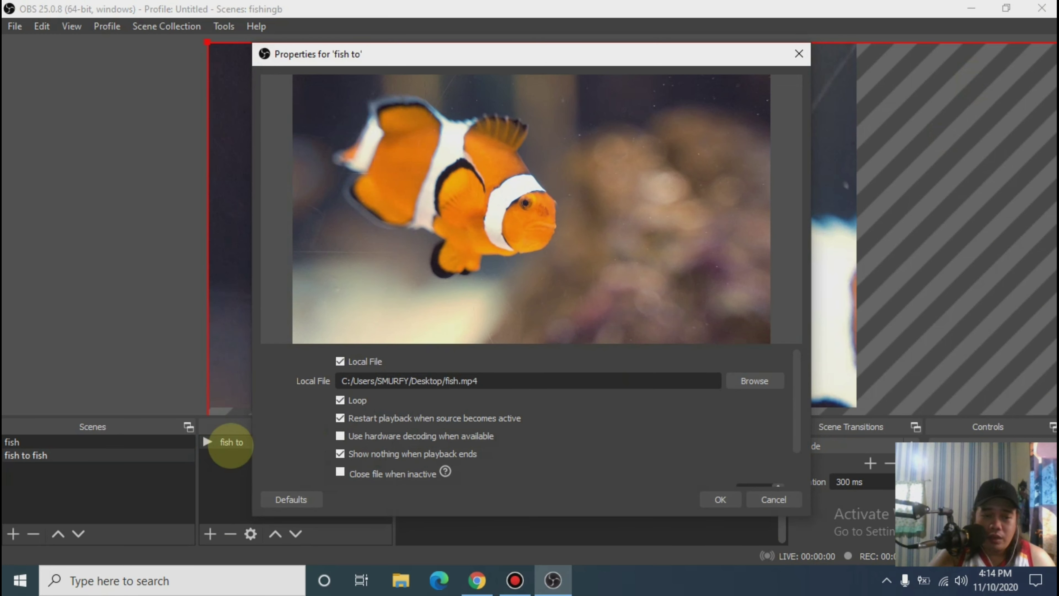
left_click(798, 53)
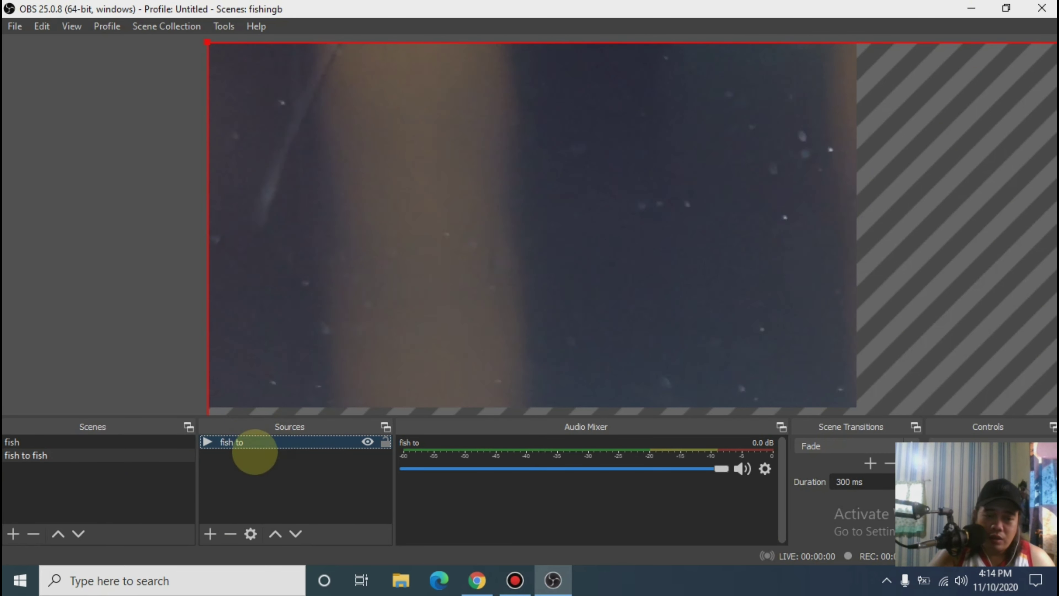
double_click(285, 442)
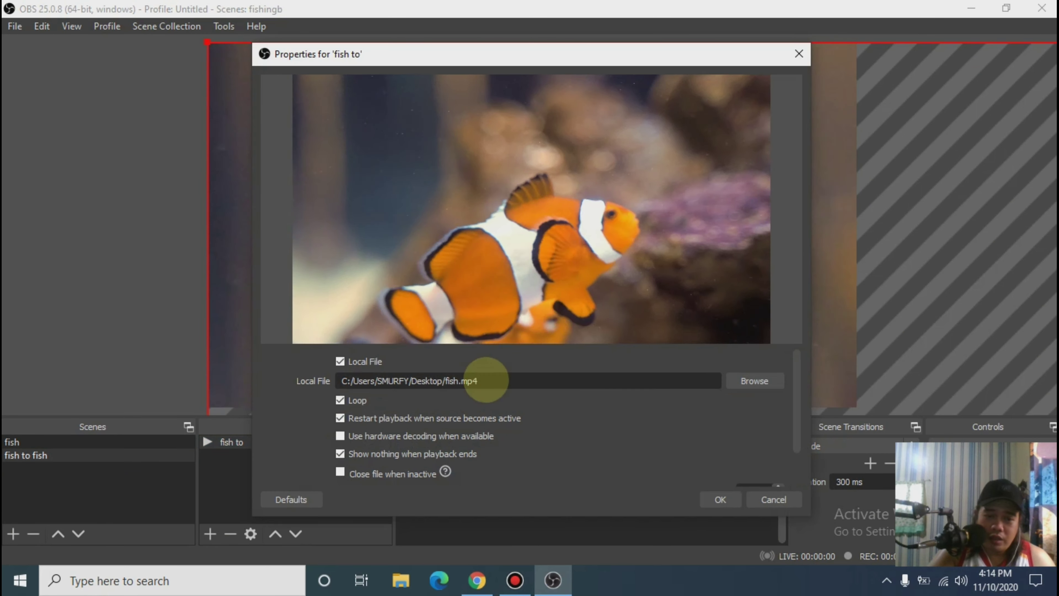
scroll(526, 429, "down", 2)
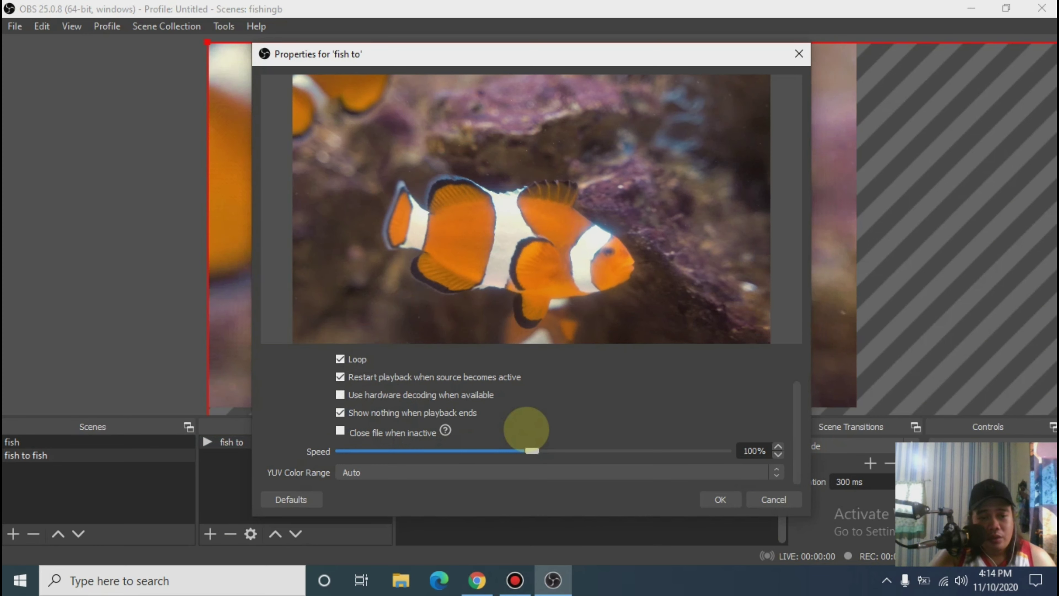
left_click(467, 468)
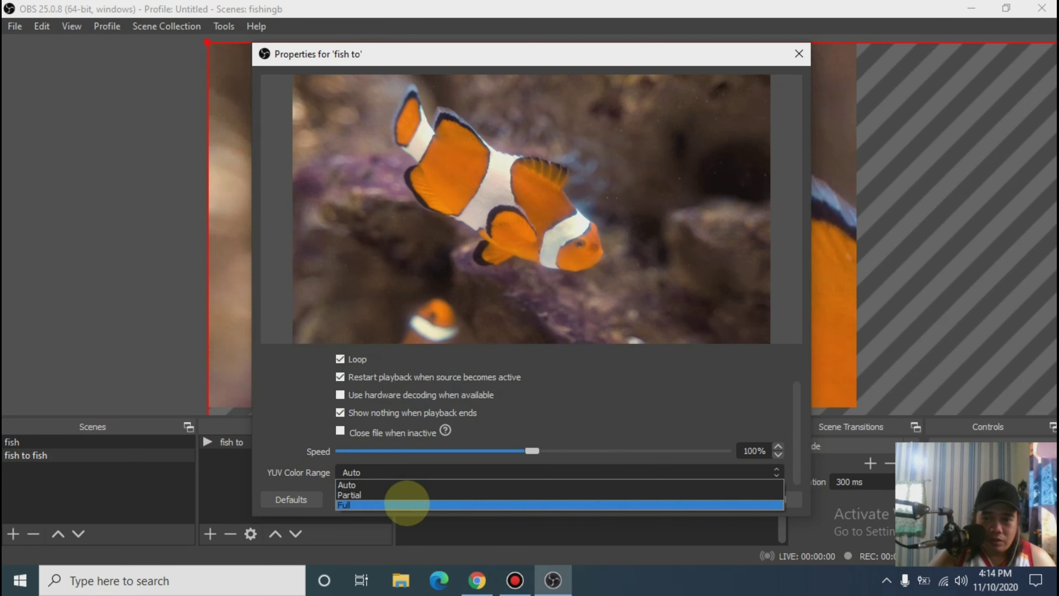
left_click(406, 504)
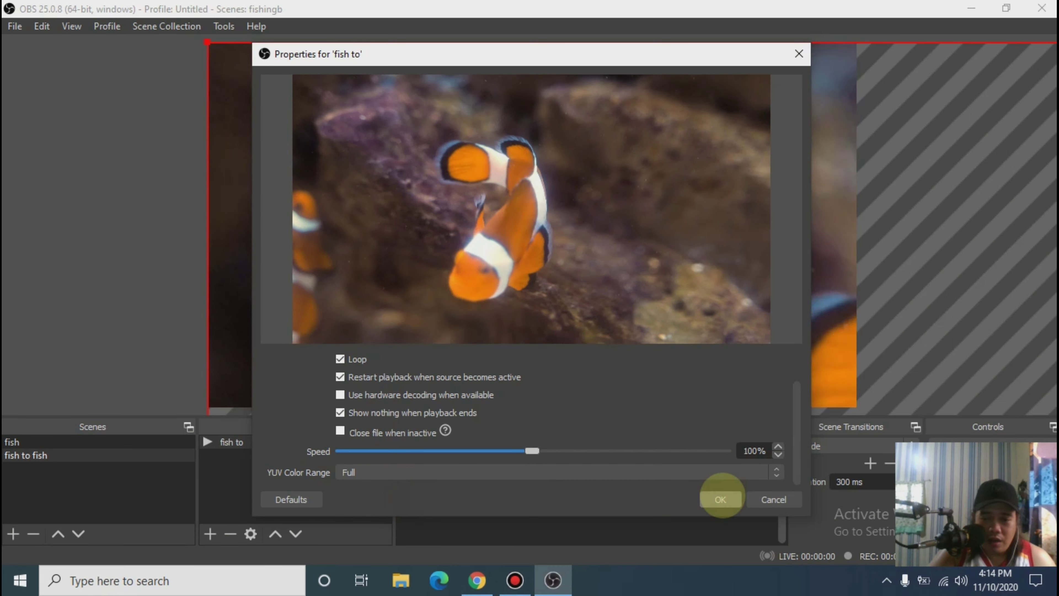
left_click(722, 496)
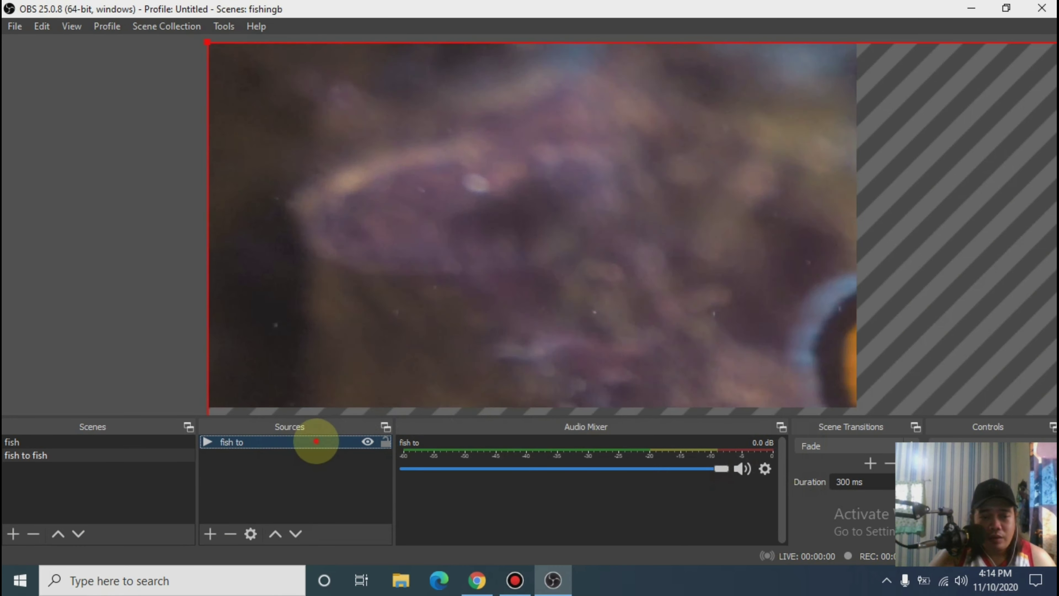
- Reopen the 'fish to' properties and change YUV Color Range to Partial
double_click(314, 442)
scroll(437, 430, "down", 2)
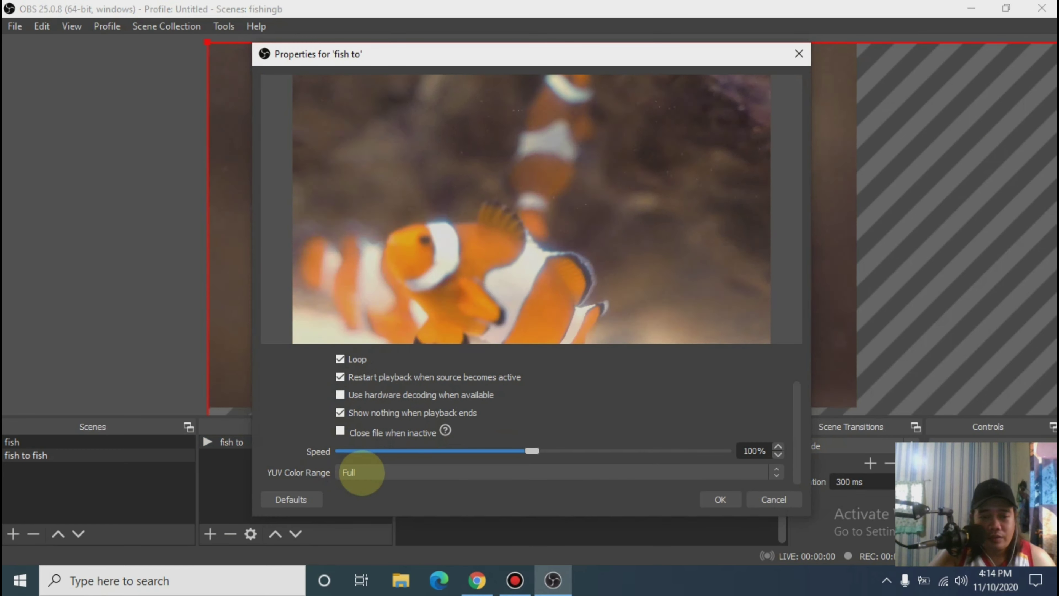
left_click(366, 472)
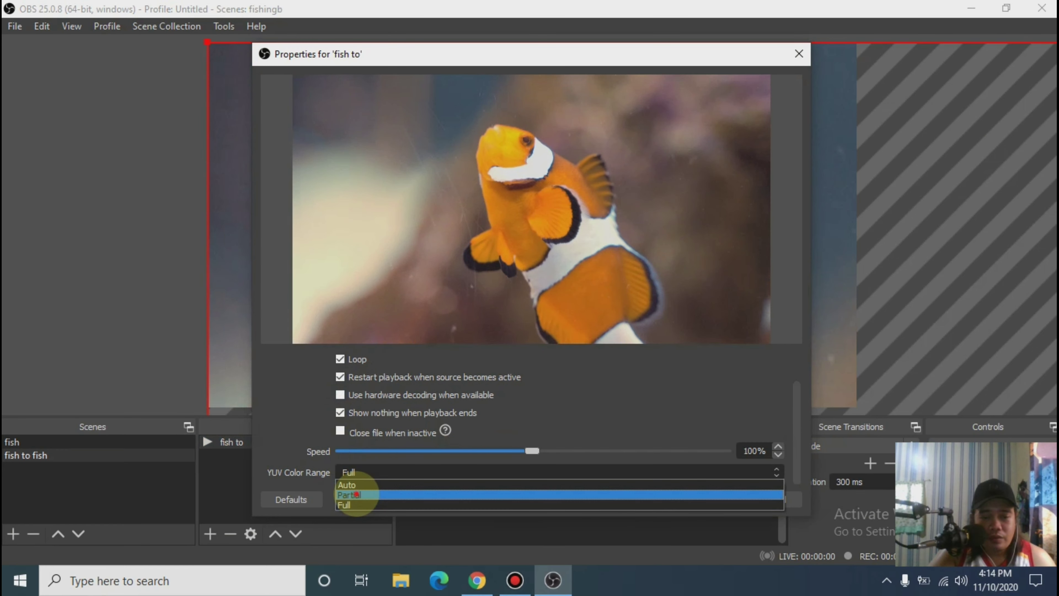
left_click(356, 494)
left_click(710, 498)
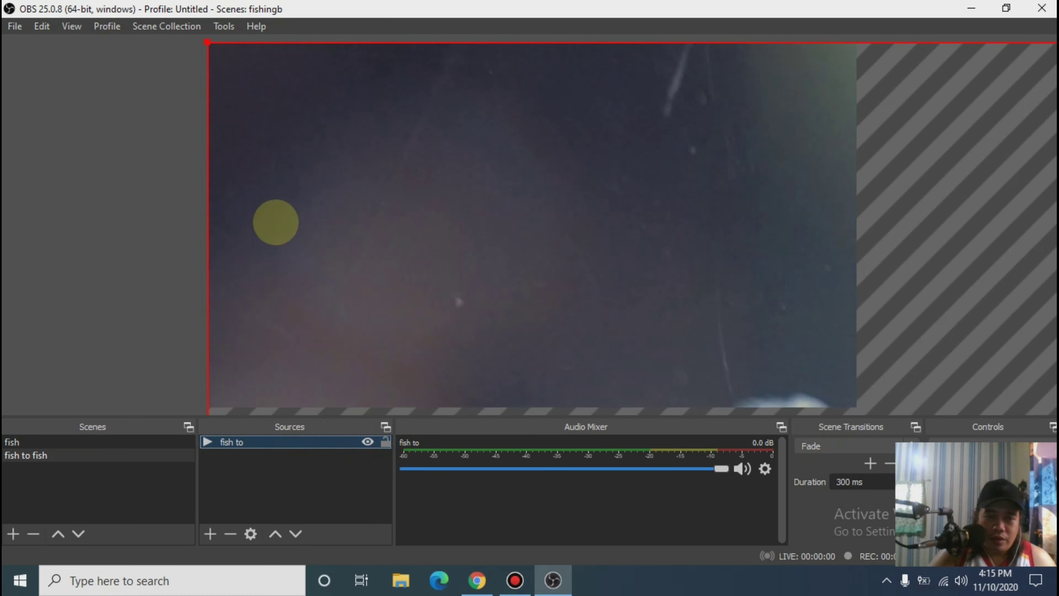
- Resize and drag the clownfish video so it sits inside the canvas with a thin black border
left_click_drag(206, 43, 739, 314)
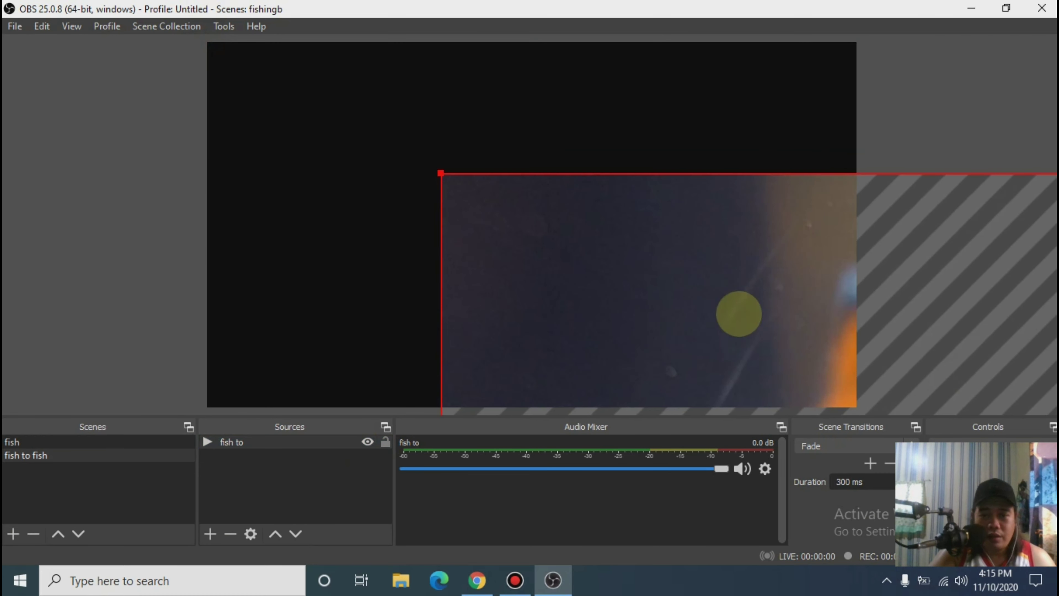
left_click_drag(441, 173, 75, 71)
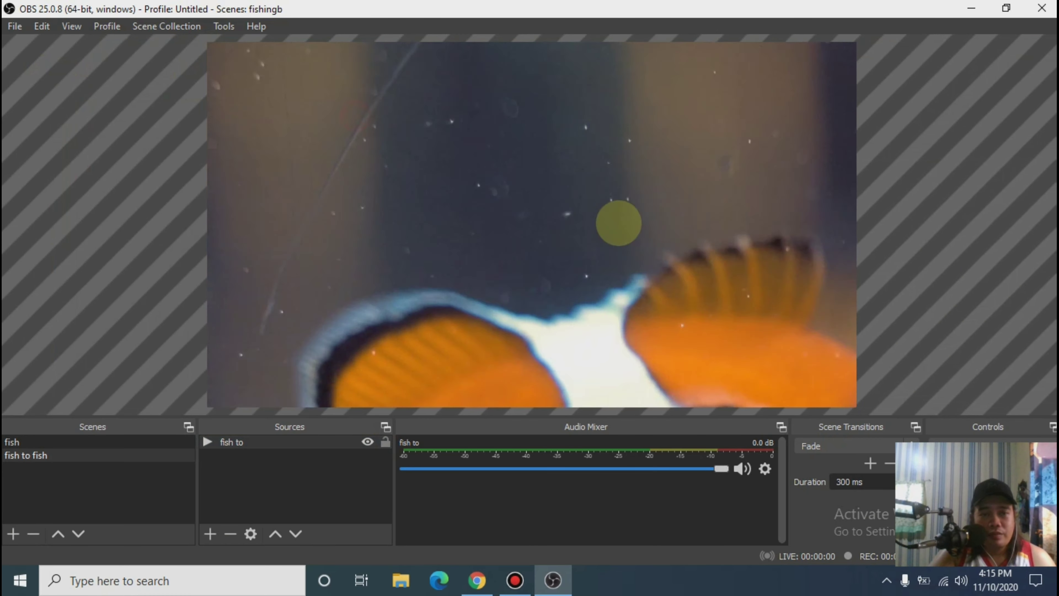
left_click_drag(619, 223, 354, 145)
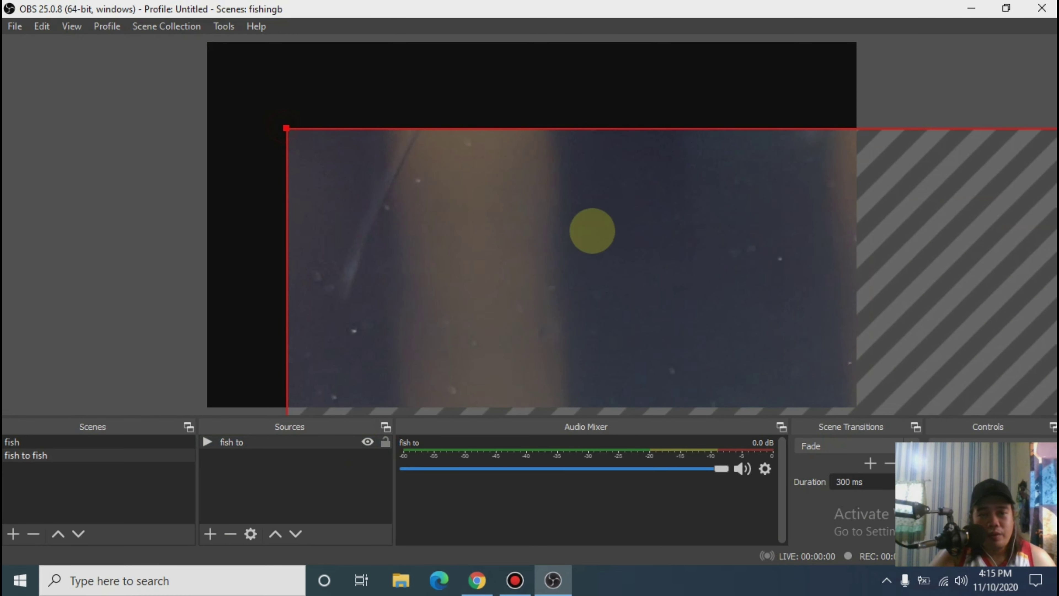
left_click_drag(592, 230, 869, 331)
left_click_drag(780, 384, 165, 66)
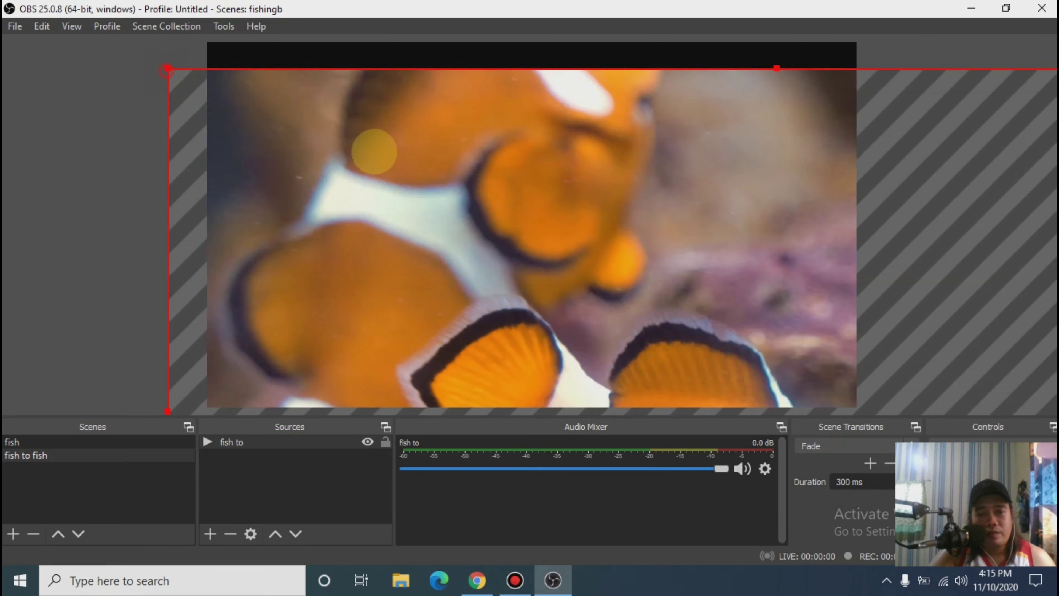
left_click_drag(374, 151, 362, 252)
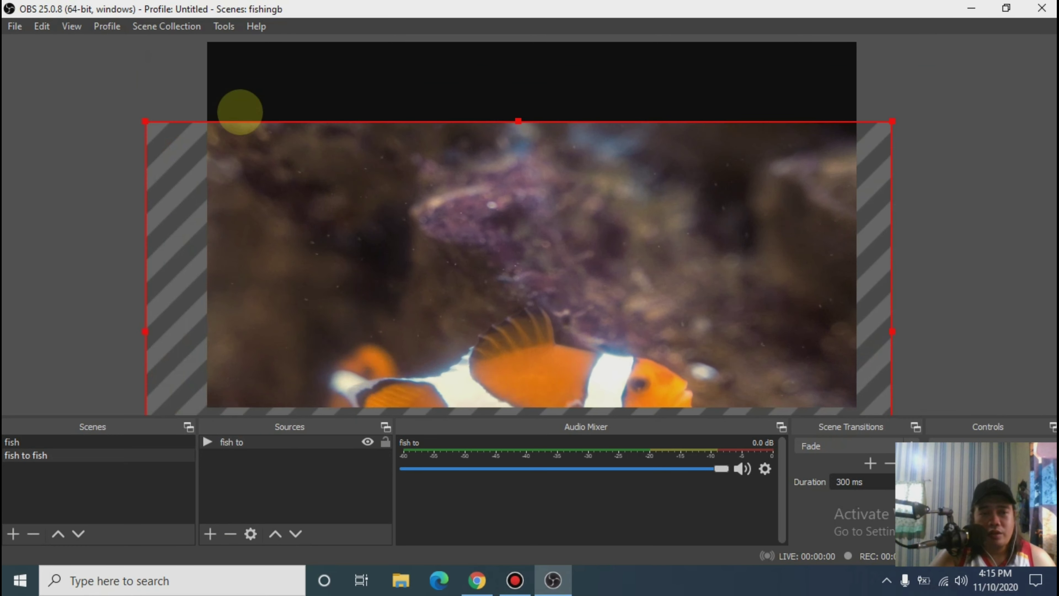
mouse_move(145, 121)
left_mouse_down()
mouse_move(363, 194)
mouse_move(461, 139)
mouse_move(450, 145)
left_mouse_up()
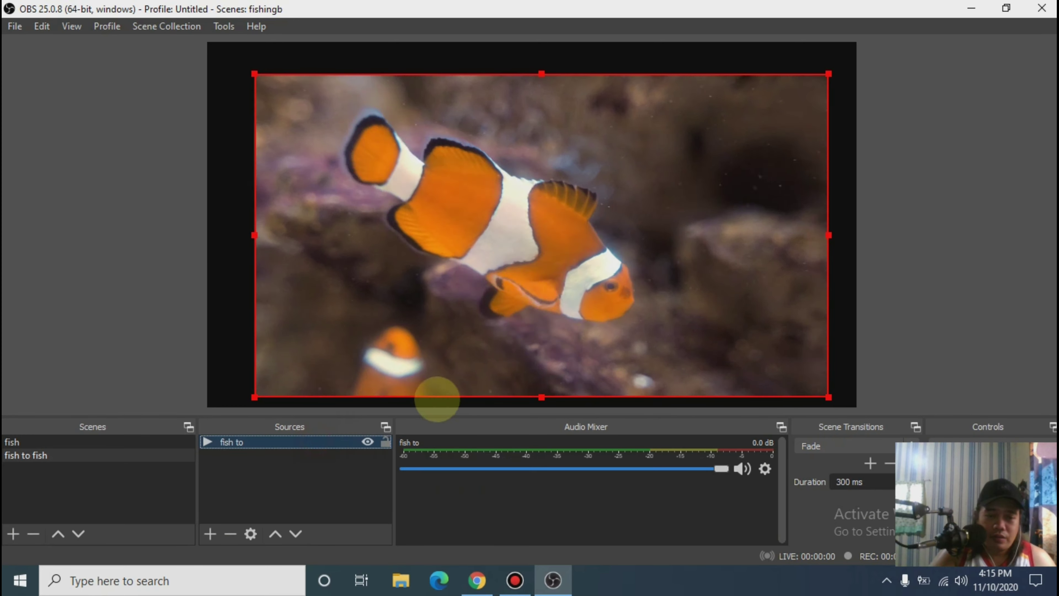
left_click(326, 440)
- Switch the 'fish to' source's YUV Color Range to Auto and confirm with OK
double_click(326, 440)
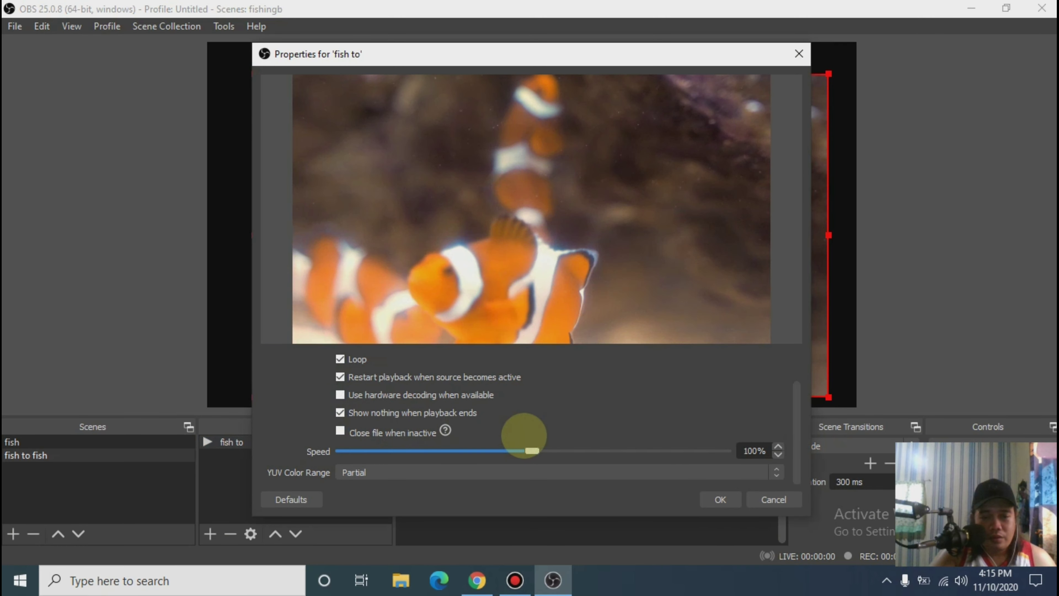
left_click(375, 473)
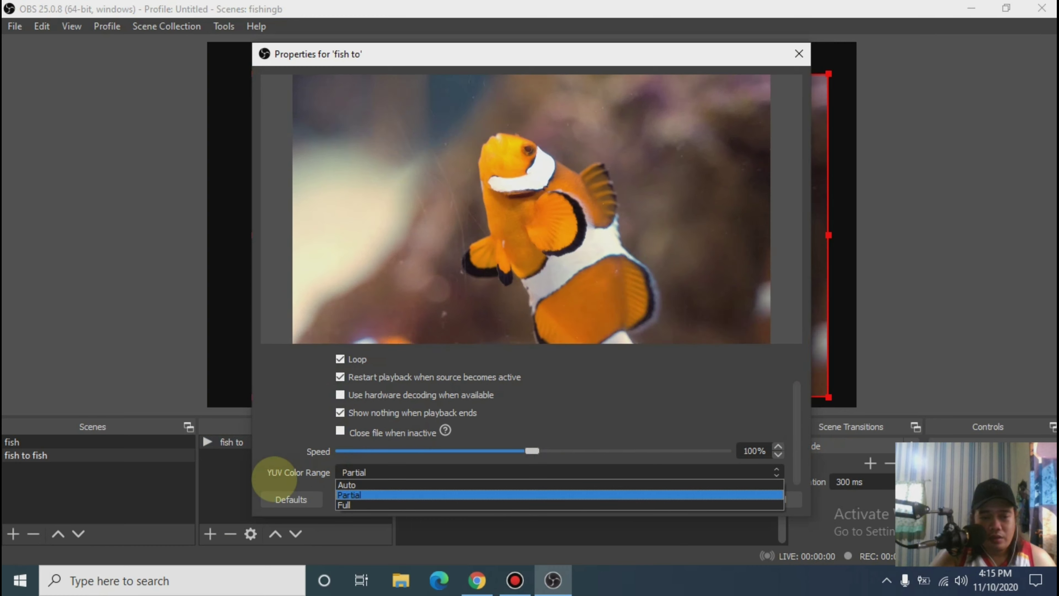
left_click(367, 485)
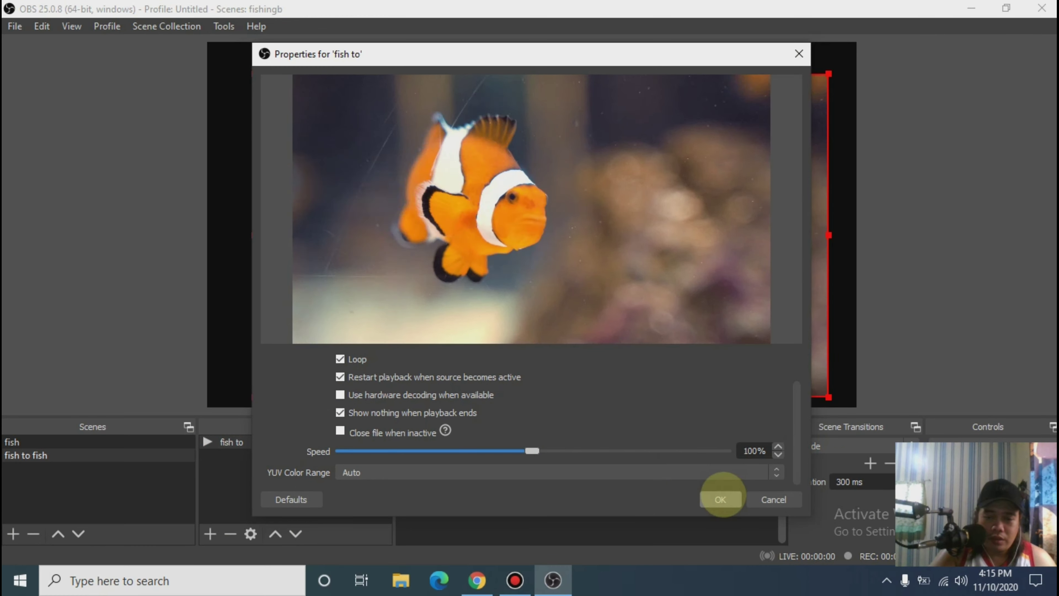
left_click(722, 497)
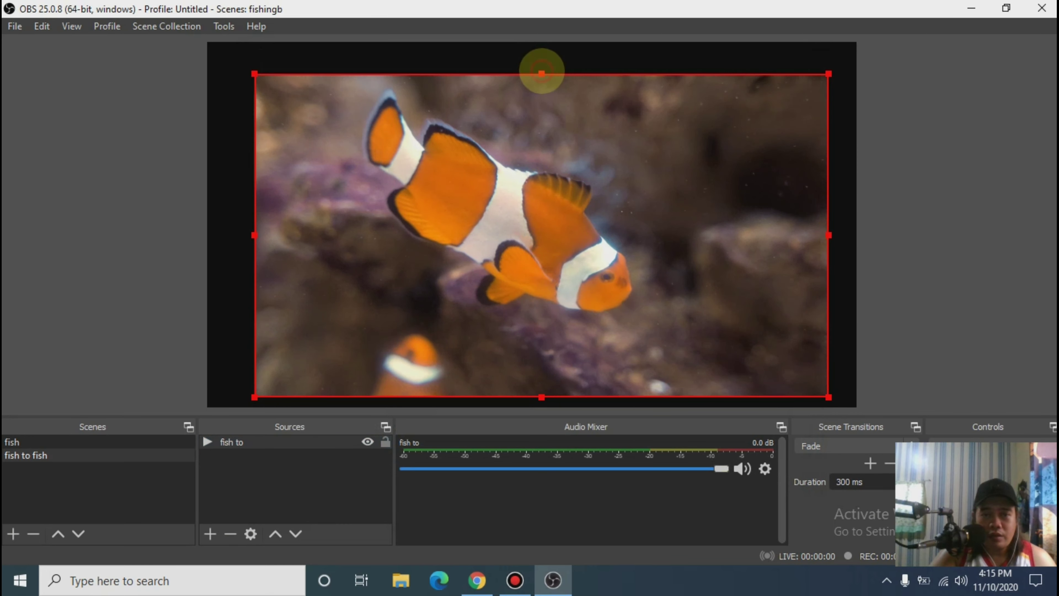
- Drag the video's top, left and right edges to the canvas borders, then deselect it
left_click_drag(544, 67, 542, 43)
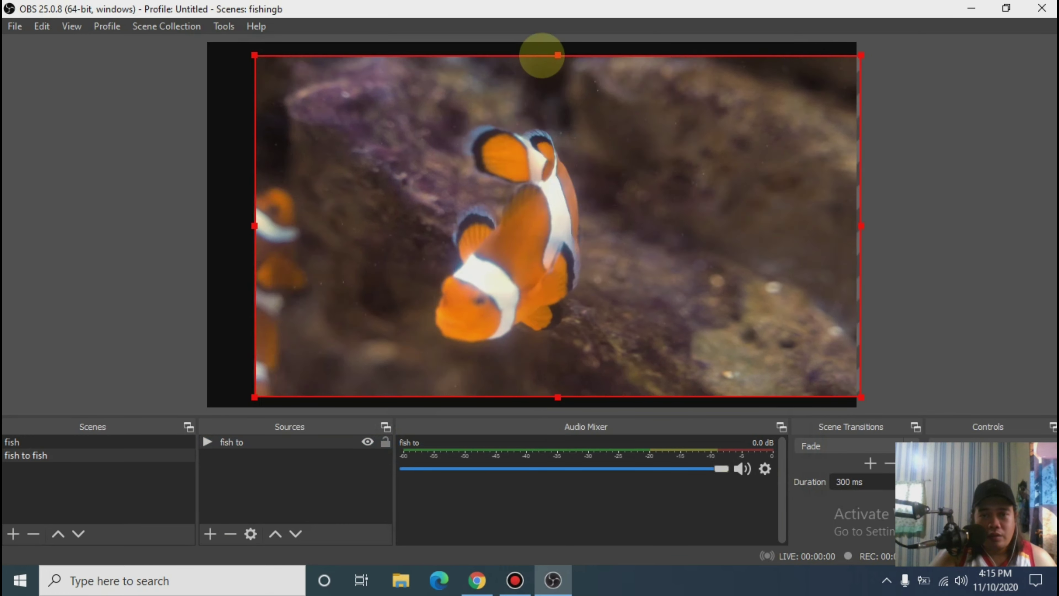
left_click_drag(544, 150, 498, 148)
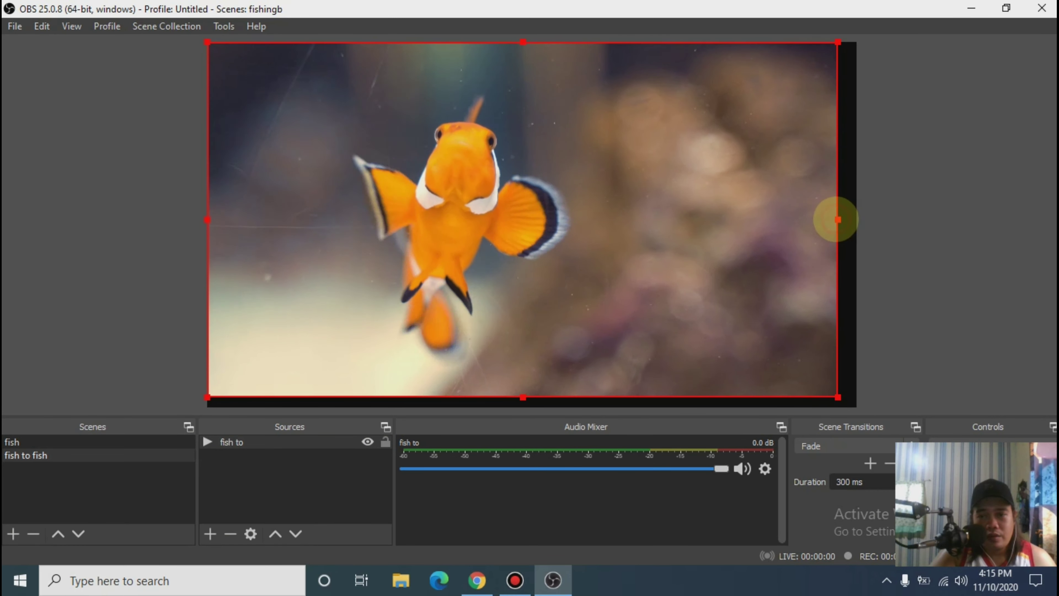
left_click_drag(838, 219, 856, 221)
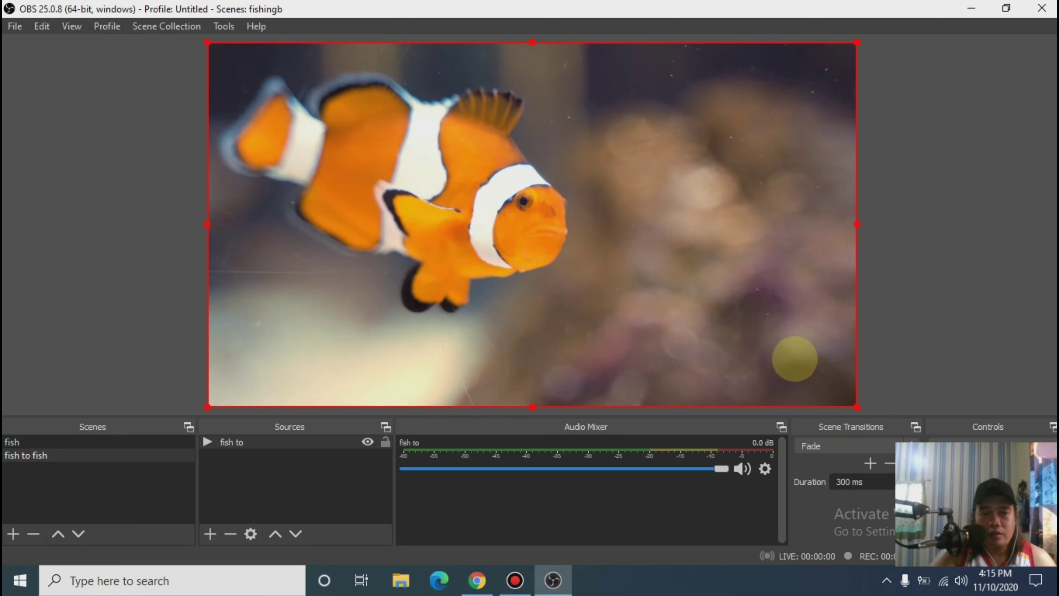
left_click(946, 272)
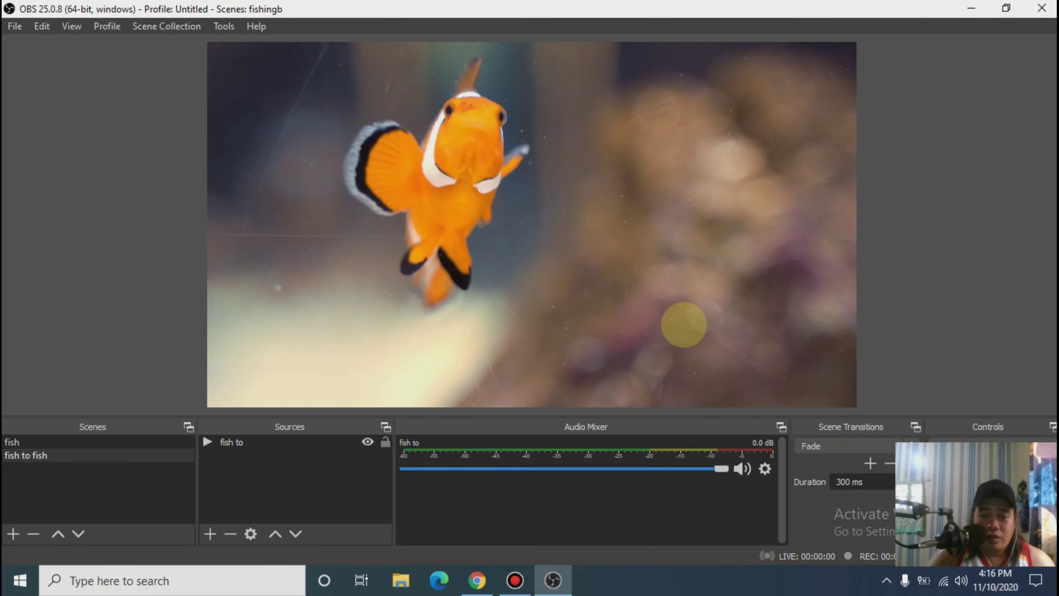
- Switch to Chrome's YouTube Studio page and open the upcoming stream's Edit settings
left_click(476, 580)
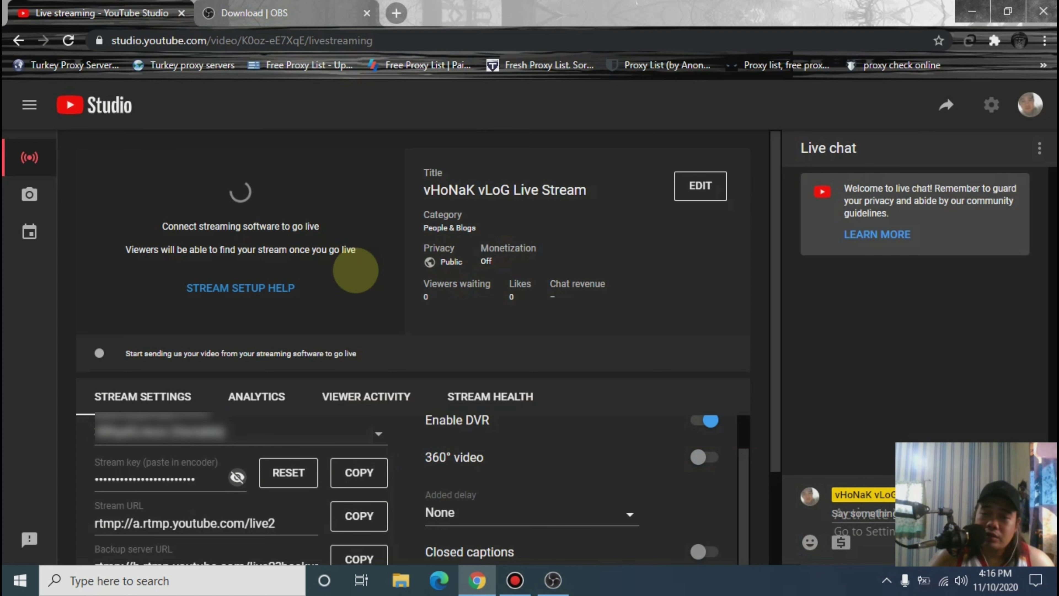
triple_click(558, 190)
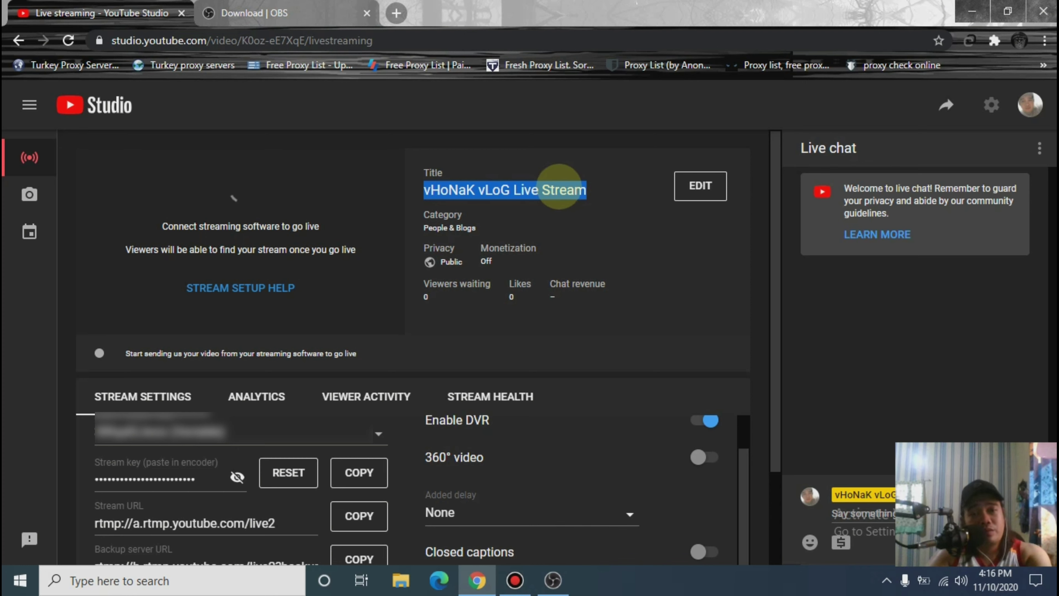
triple_click(559, 188)
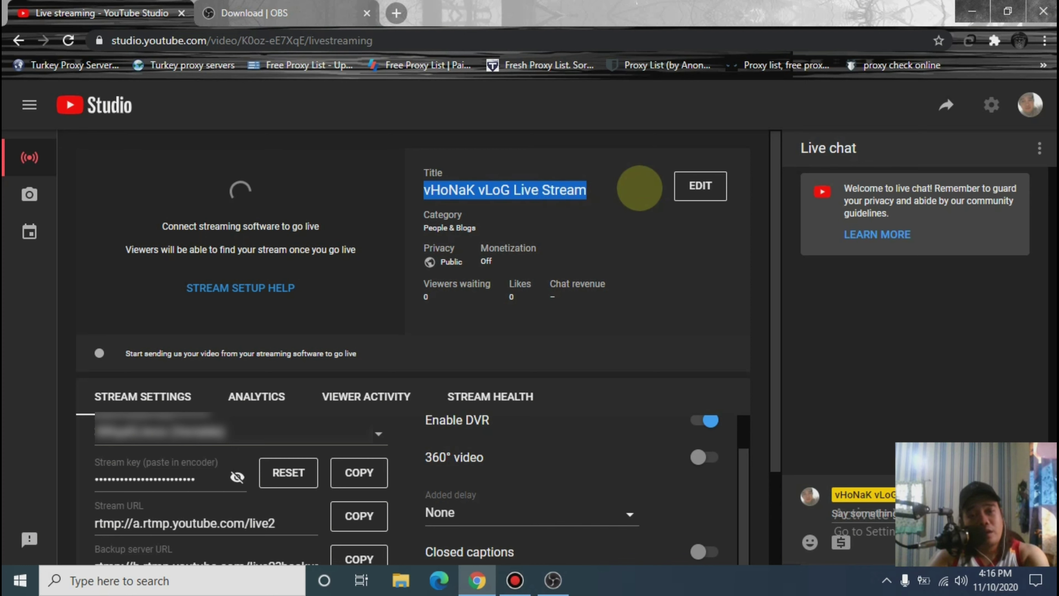
left_click(665, 188)
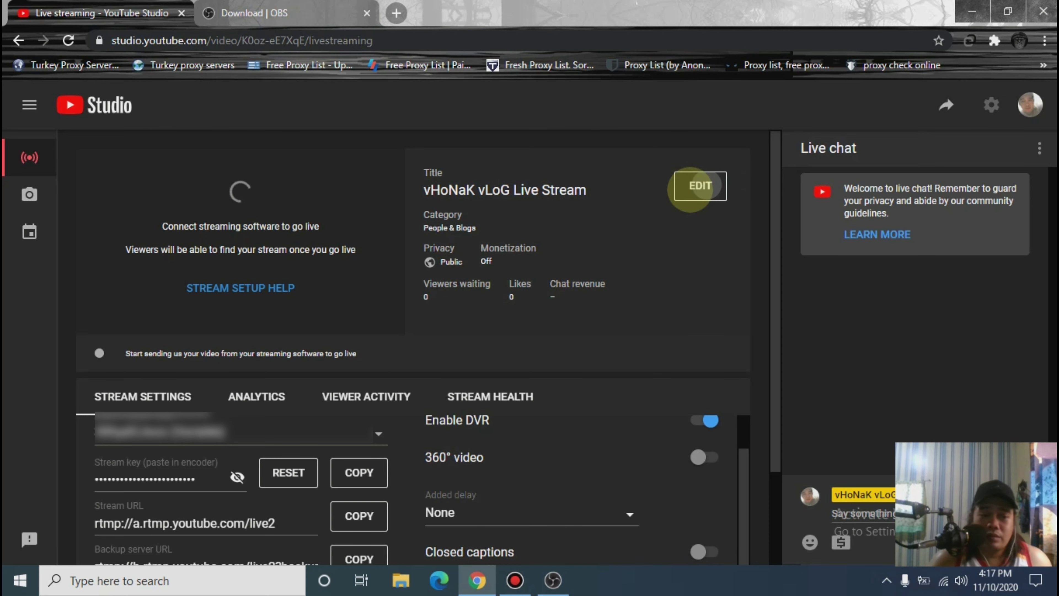
left_click(697, 186)
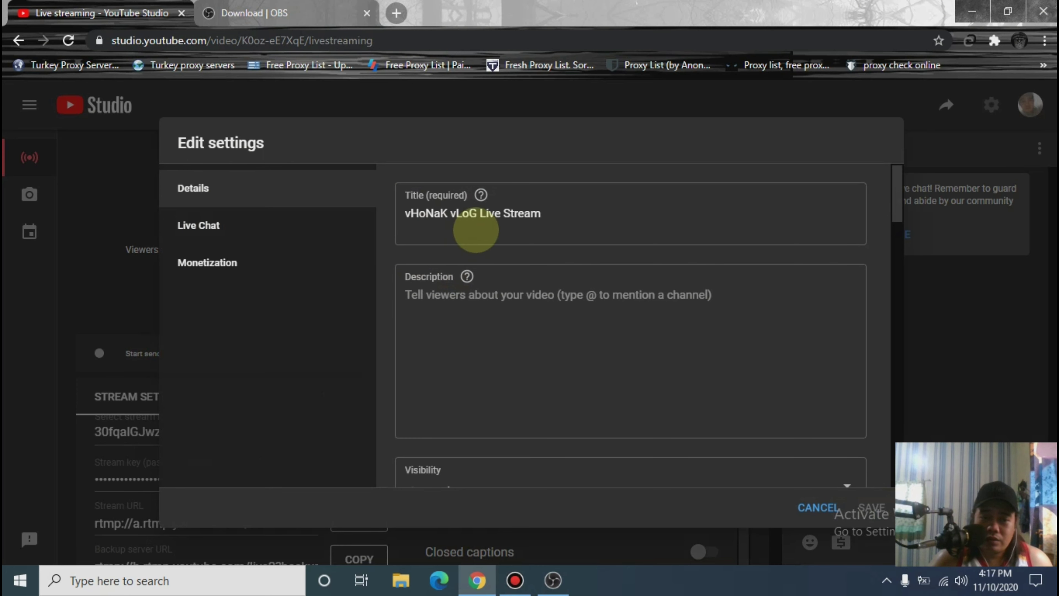
- Leave the stream's monetization set to Off and cancel out of Edit settings without saving
left_click(236, 271)
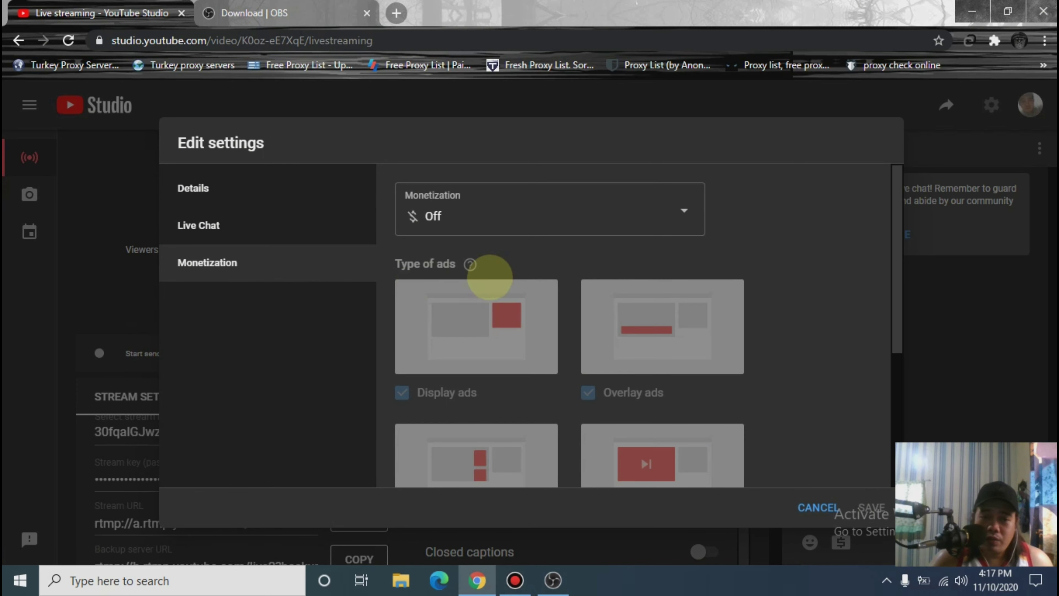
scroll(640, 221, "down", 3)
scroll(648, 219, "up", 3)
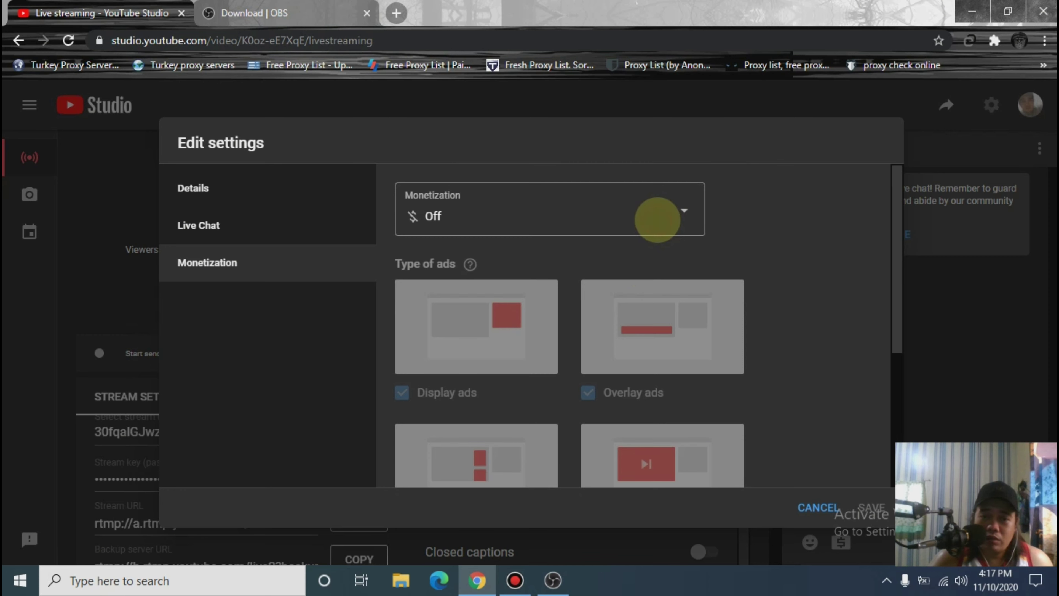
left_click(657, 219)
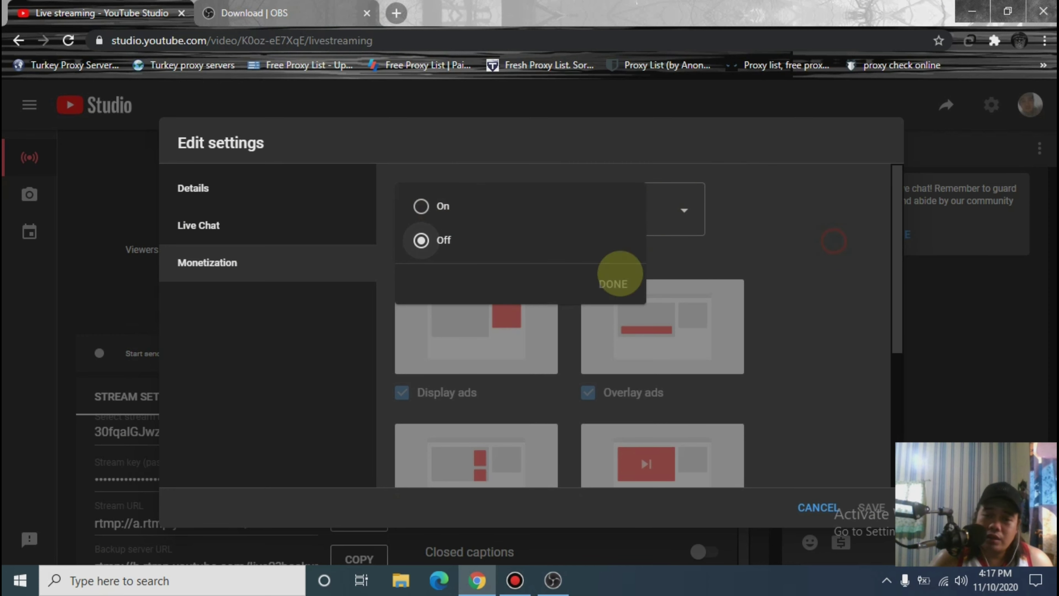
left_click(616, 283)
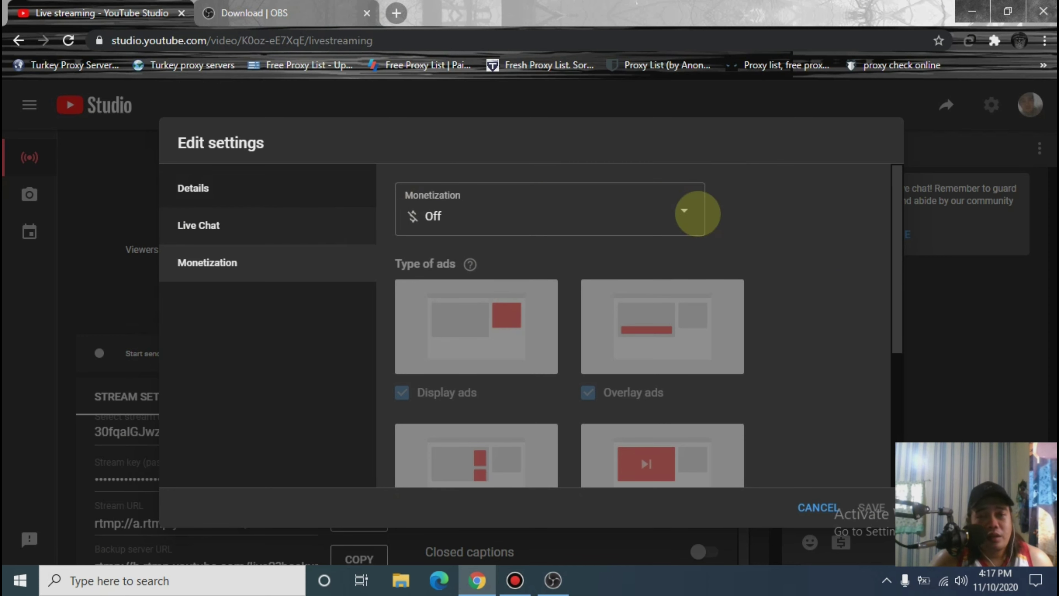
left_click(806, 506)
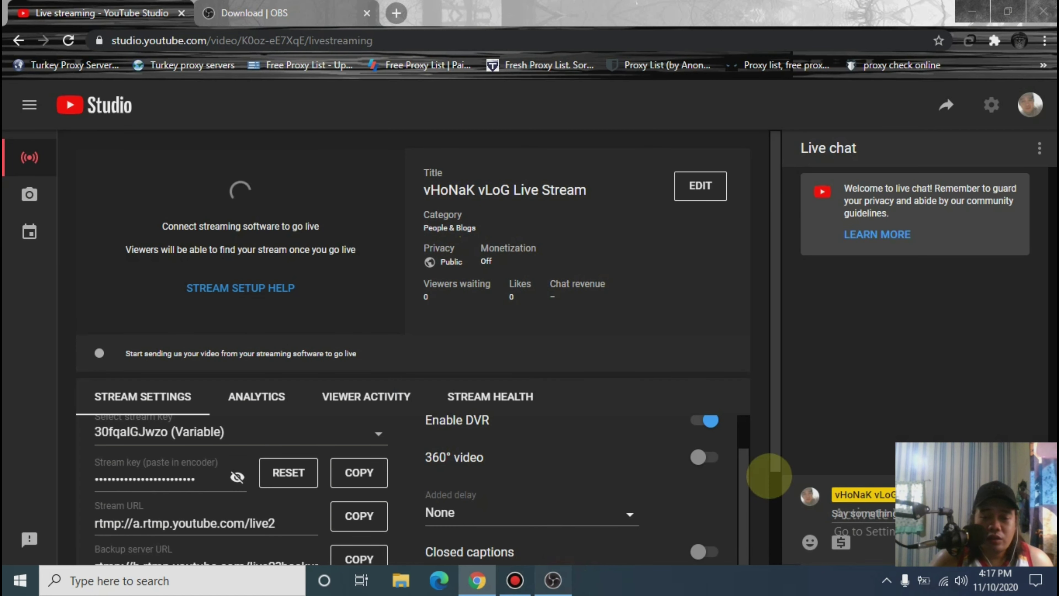
key("alt+Tab")
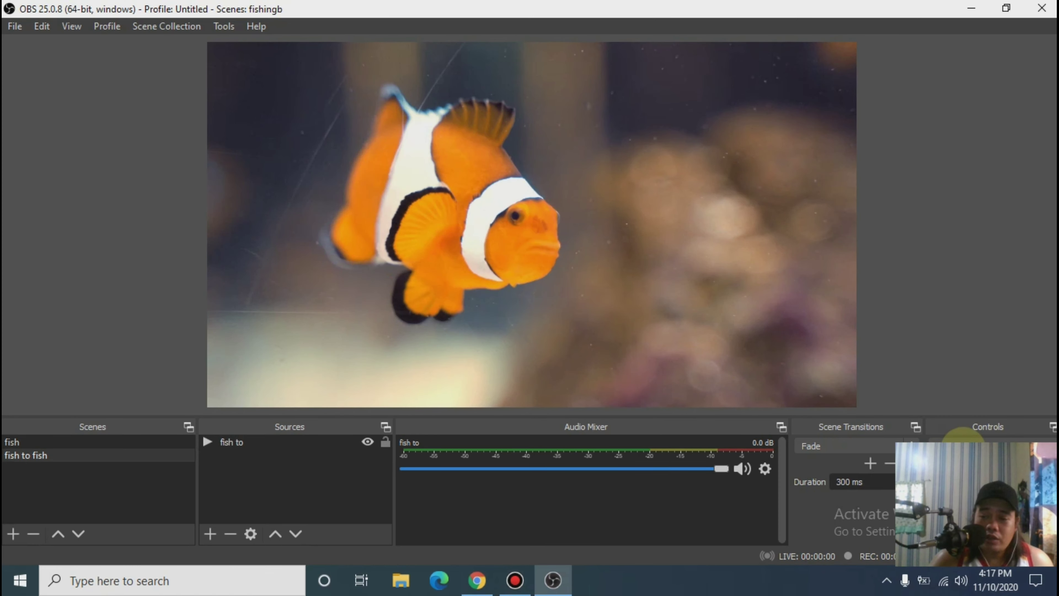
left_click(477, 580)
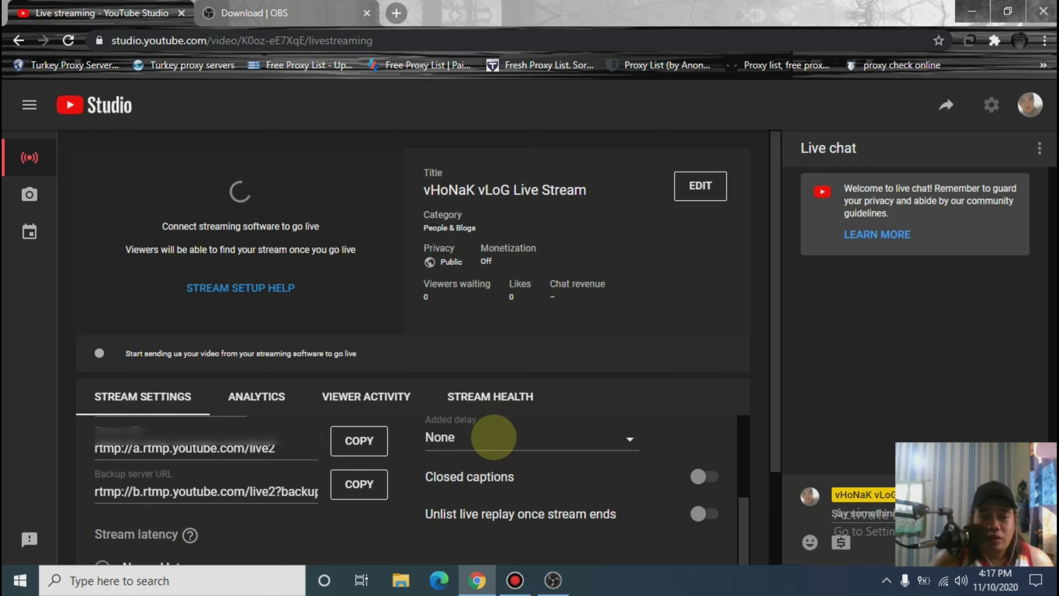
scroll(492, 429, "down", 2)
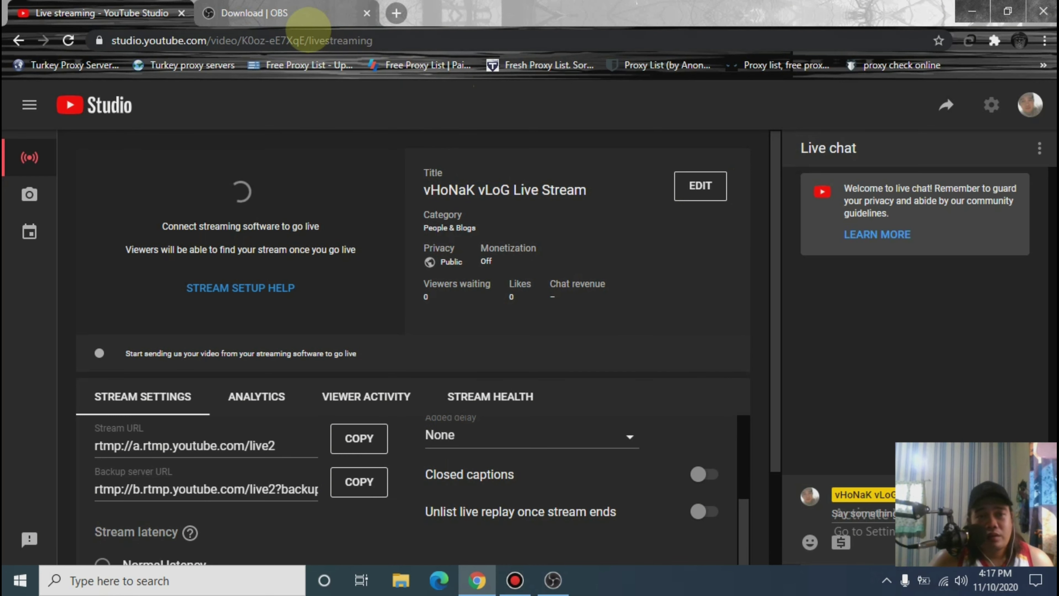
- Load youtube.com in the first tab in place of the YouTube Studio page
left_click(298, 15)
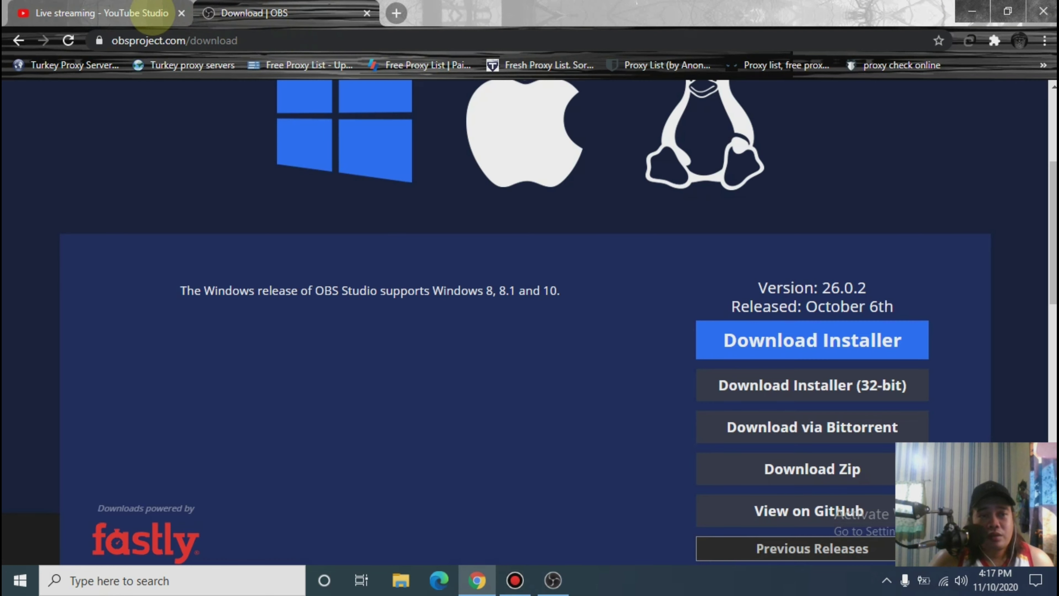
left_click(152, 12)
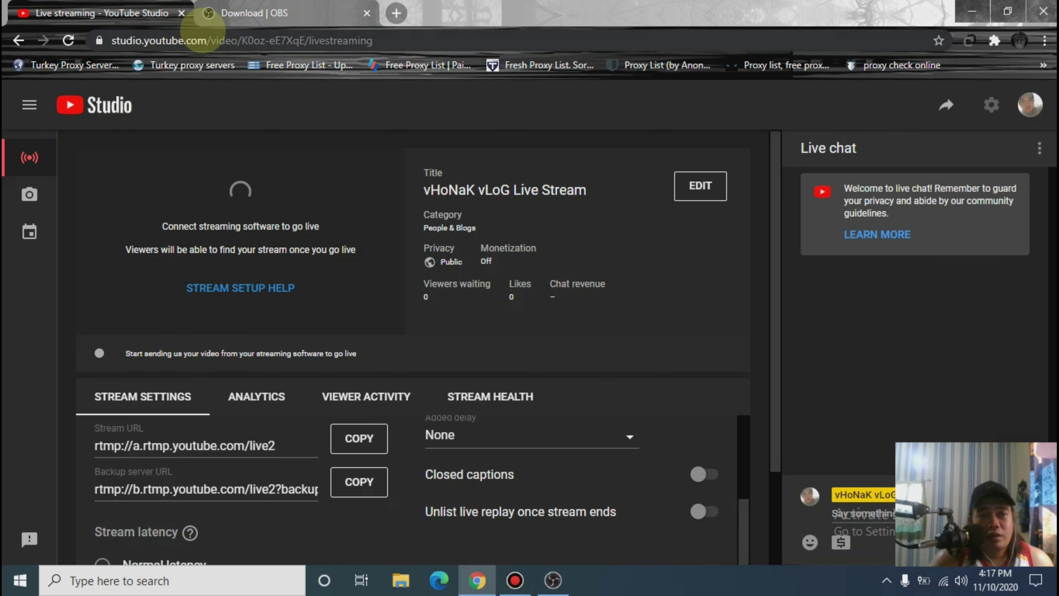
left_click(191, 41)
type("you")
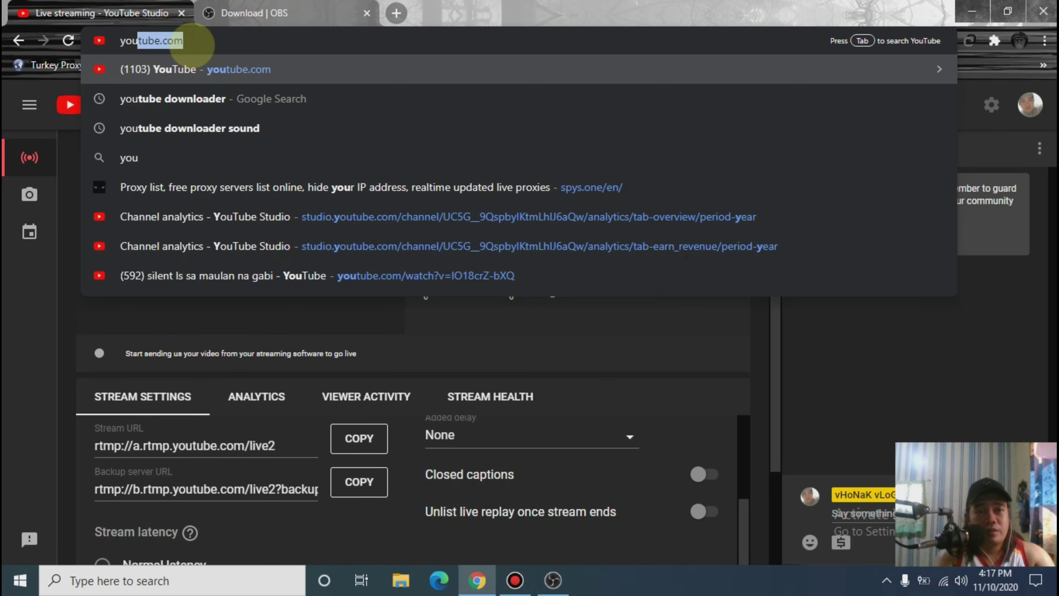
key("Return")
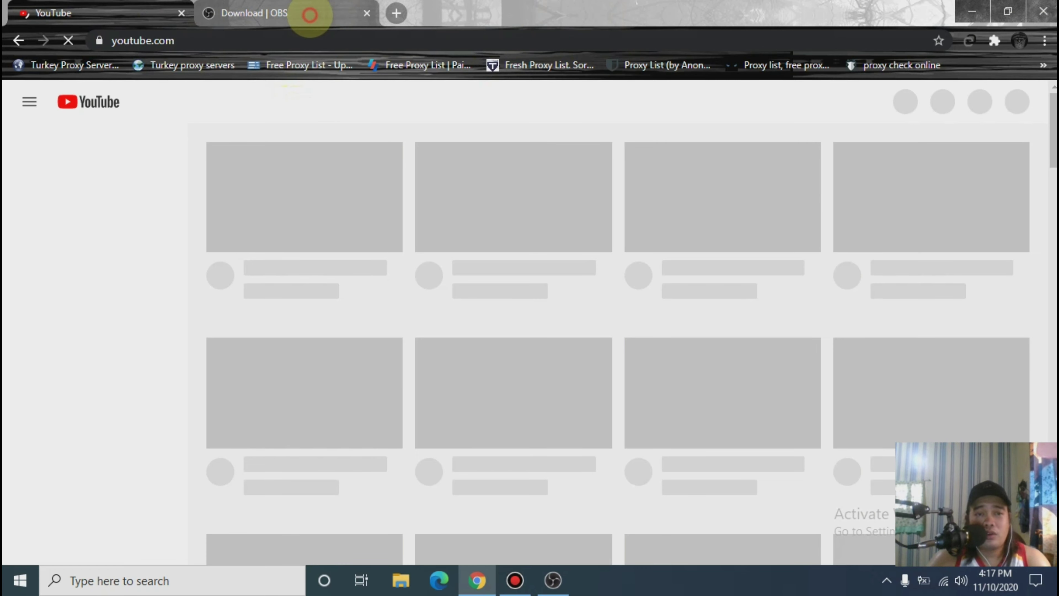
- Highlight the 'Select Your Operating System' line on the OBS download page, then return to YouTube
left_click(309, 15)
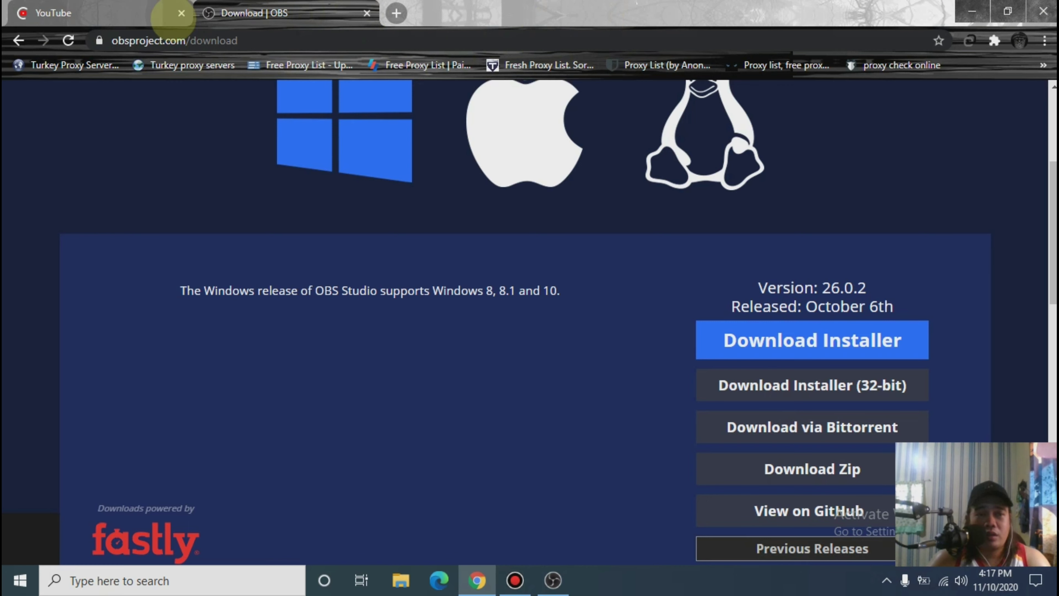
left_click(138, 12)
left_click(267, 15)
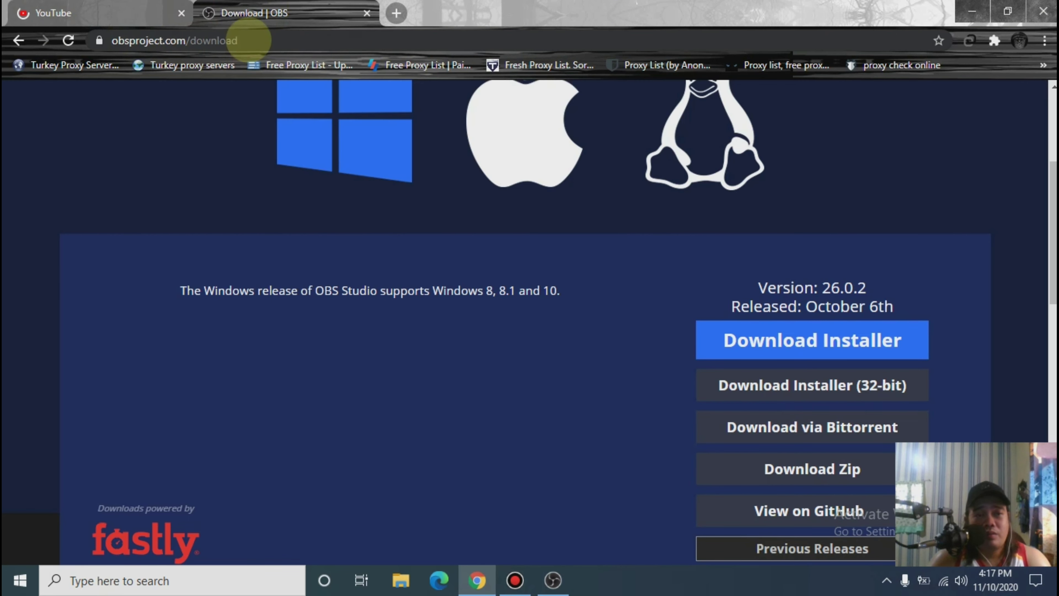
scroll(480, 208, "up", 5)
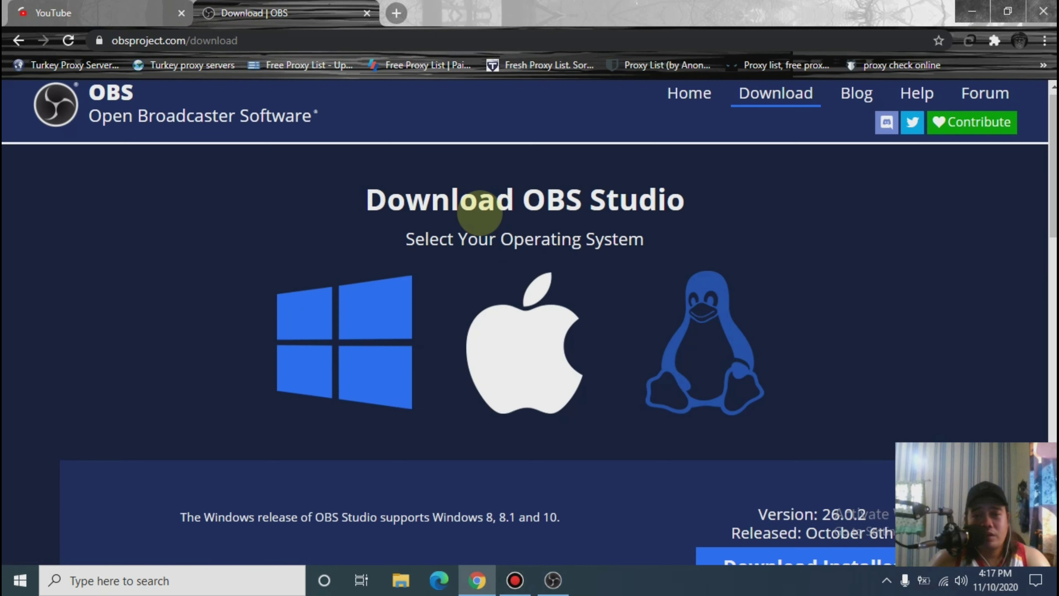
left_click_drag(744, 229, 354, 225)
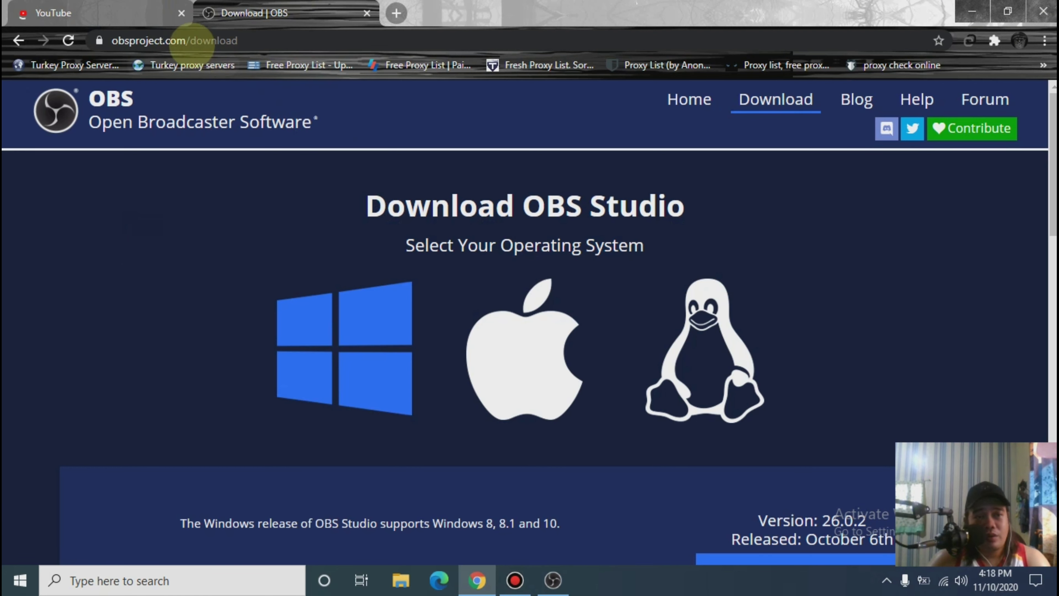
left_click(90, 9)
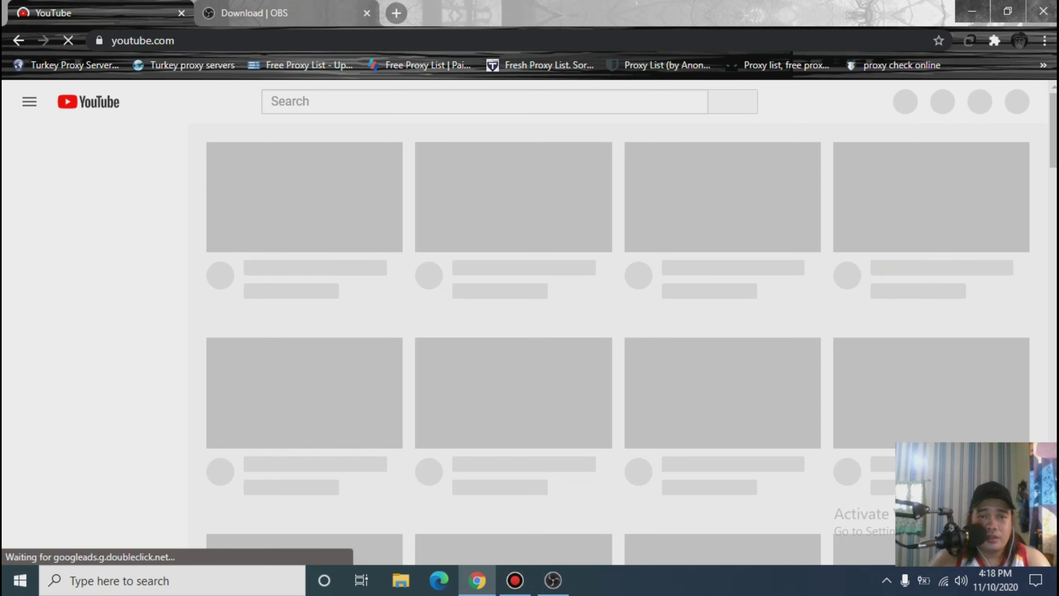